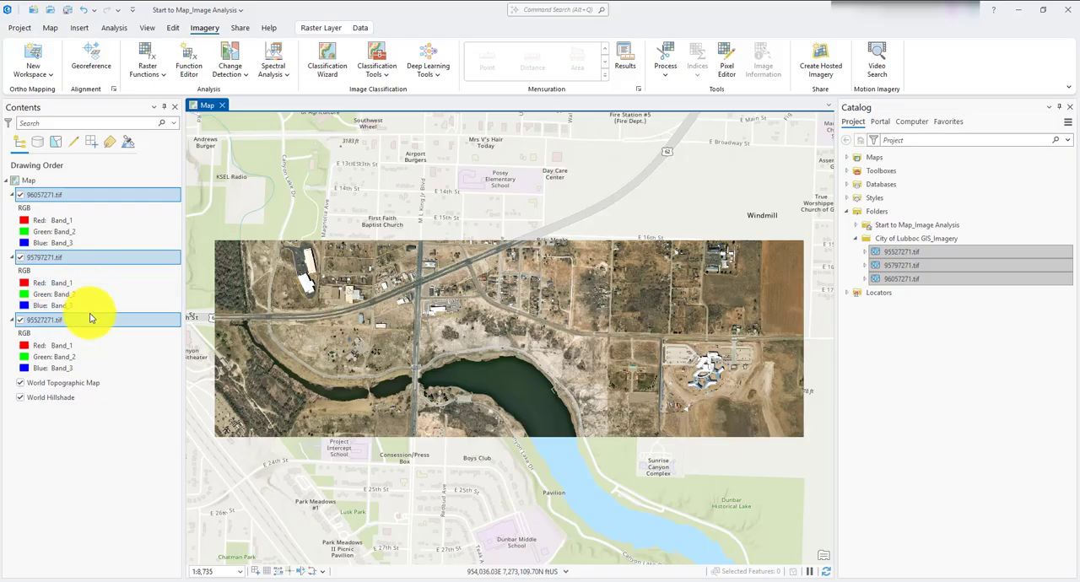
- Display the 95527271.tif layer with the Color Infrared band combination and inspect its vegetation and water up close
left_click(320, 31)
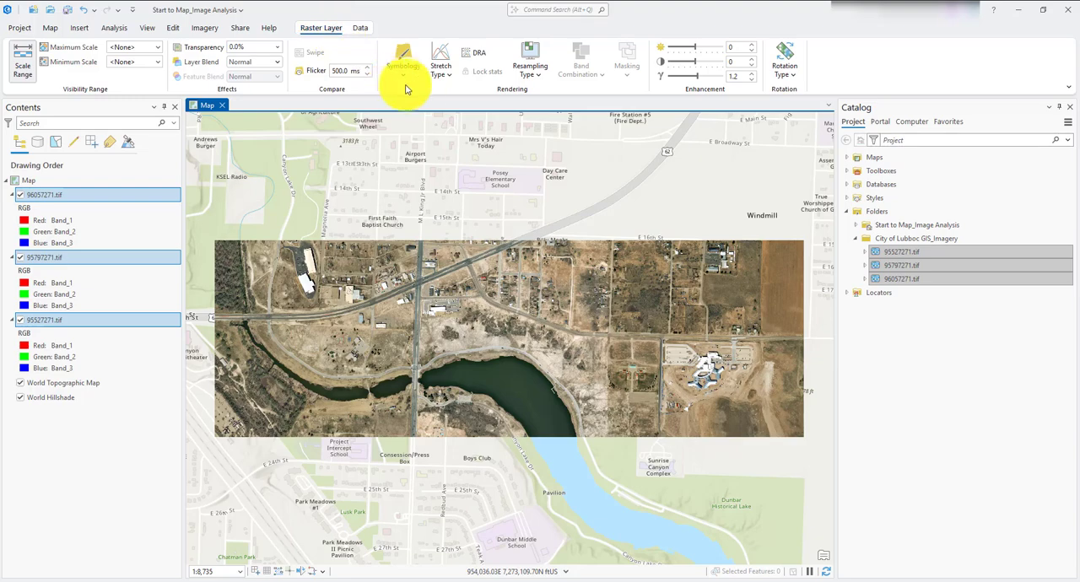
left_click(99, 437)
left_click(79, 318)
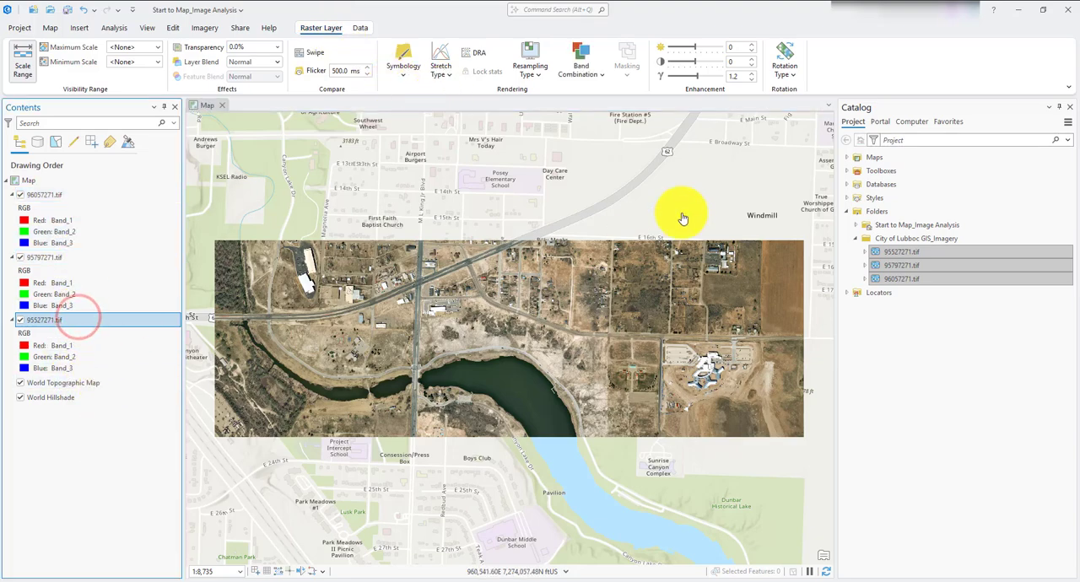
left_click(585, 72)
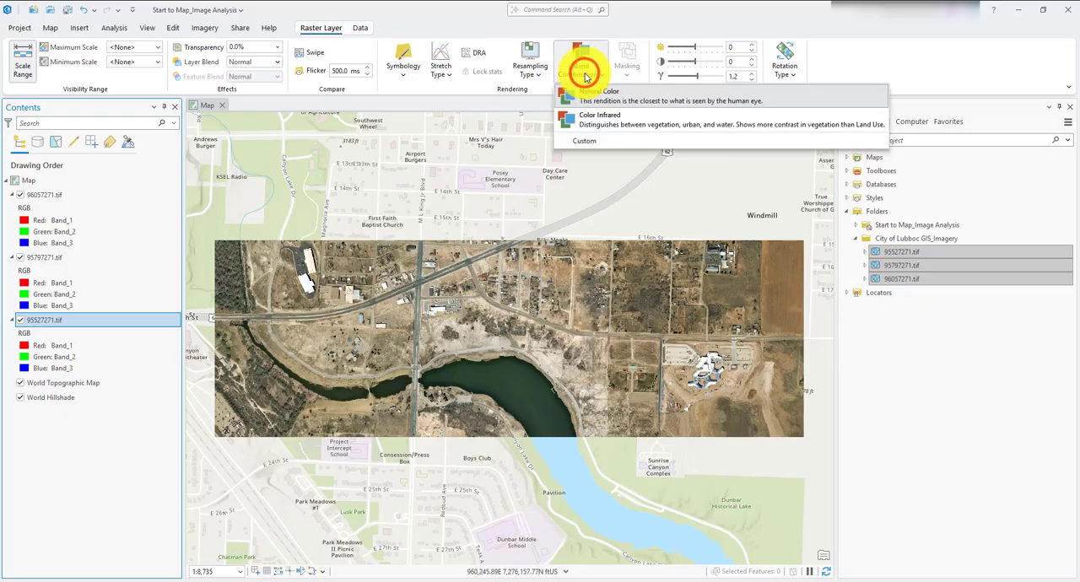
left_click(601, 121)
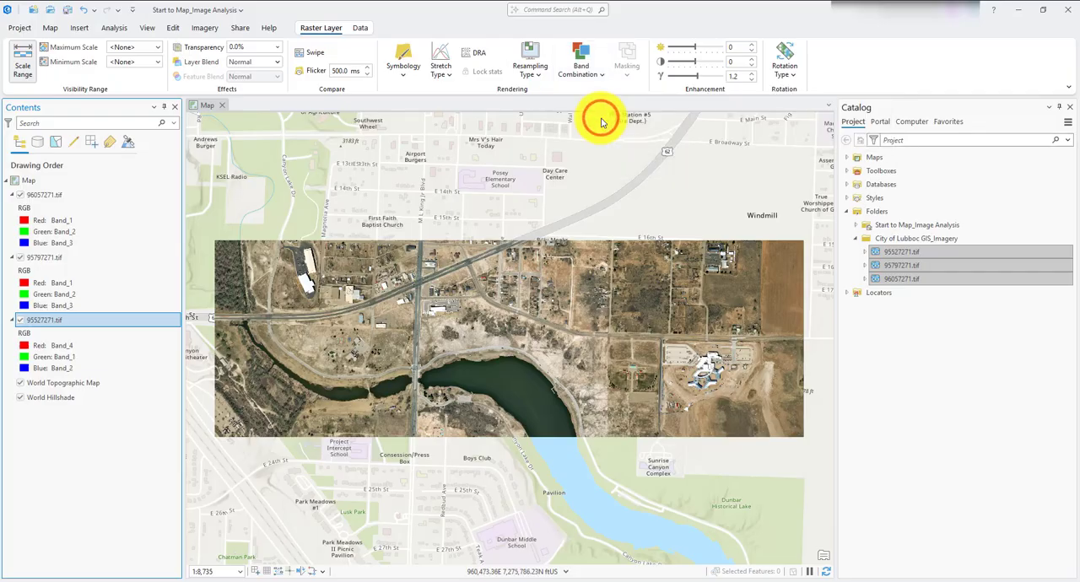
scroll(273, 379, "up", 3)
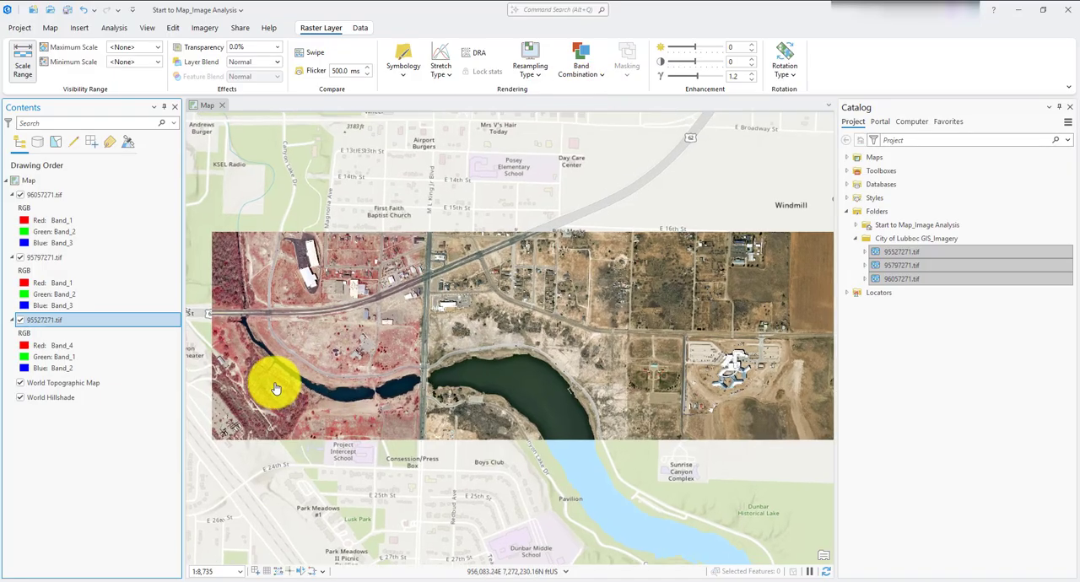
left_click_drag(306, 364, 405, 398)
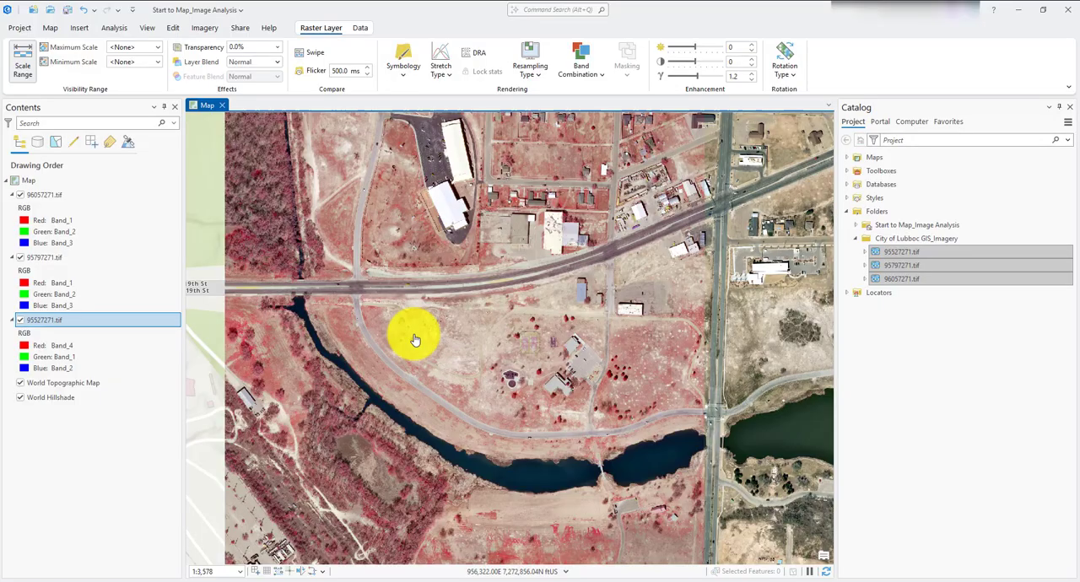
scroll(415, 340, "down", 2)
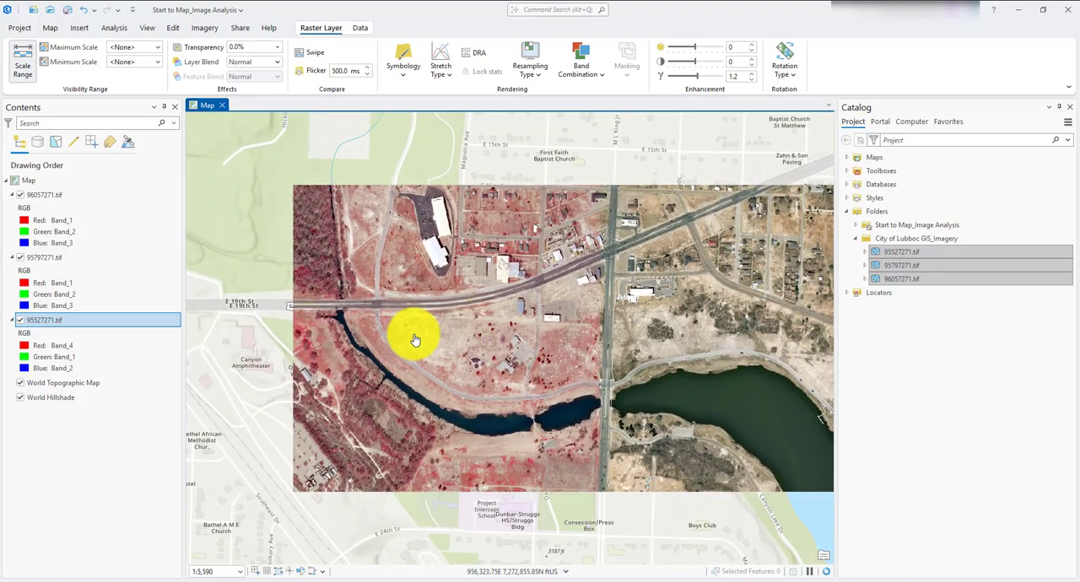
- Review the available band combinations and compare the infrared tile with the neighbouring natural-color imagery around the lake
left_click(568, 76)
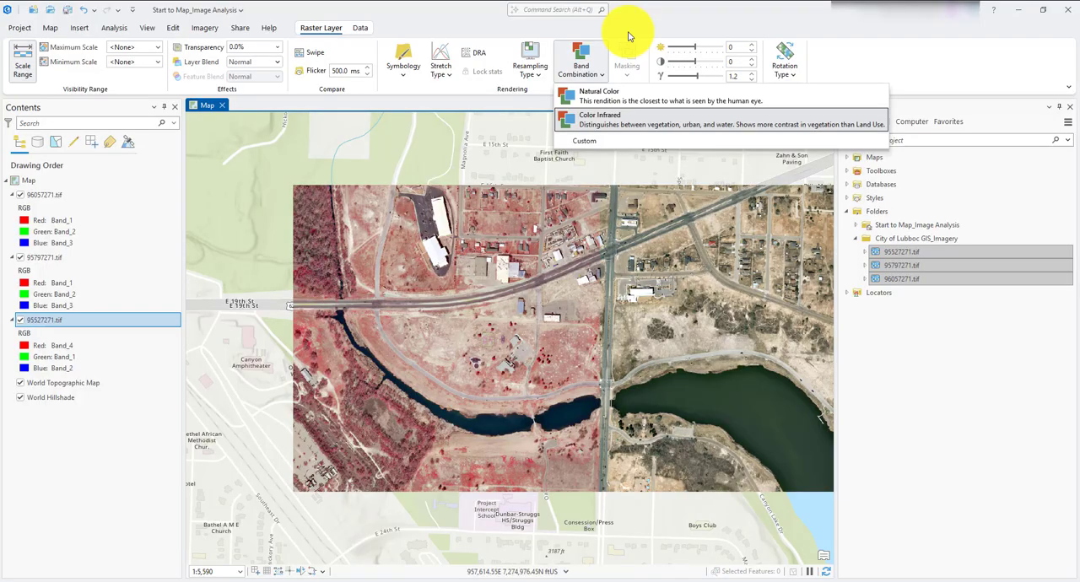
left_click(678, 322)
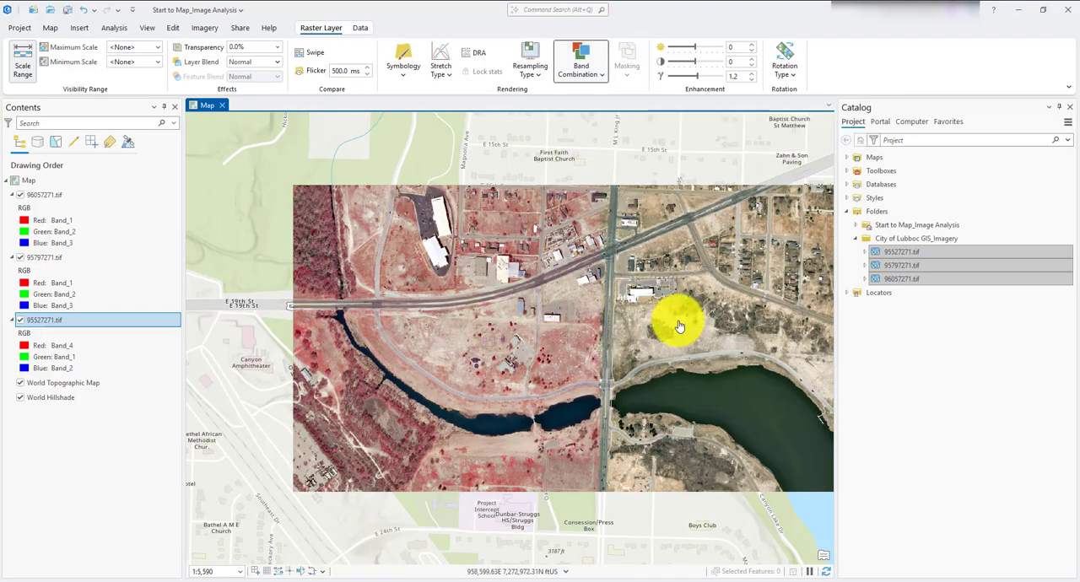
left_click_drag(658, 316, 578, 297)
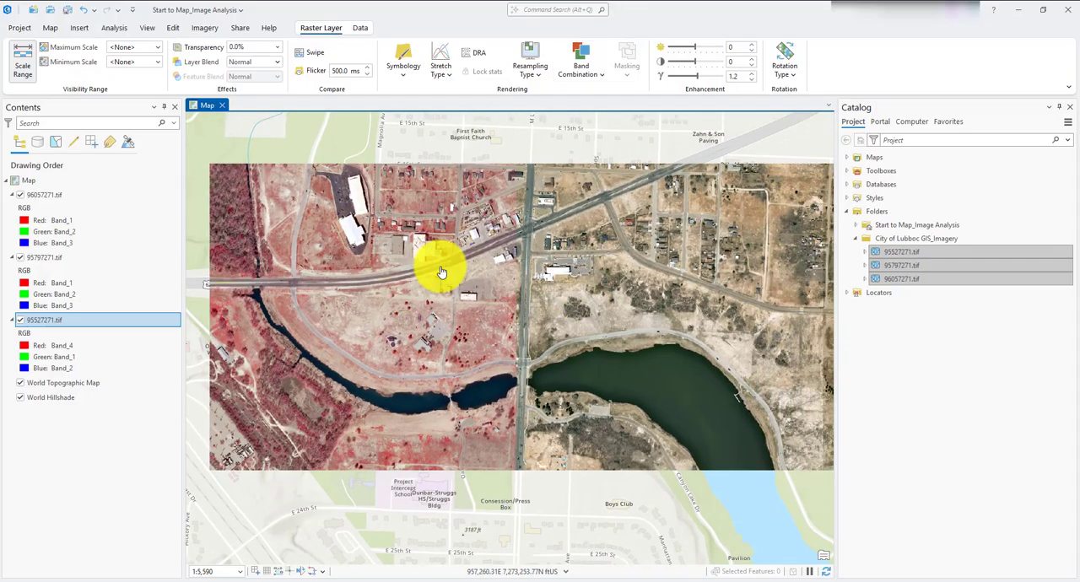
left_click(581, 75)
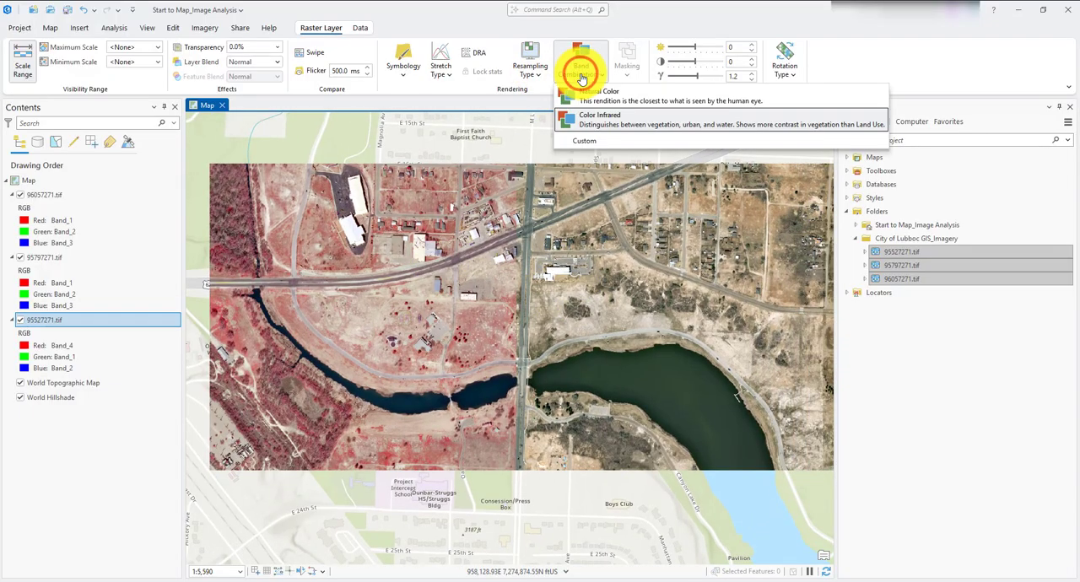
left_click(710, 357)
left_click_drag(621, 357, 480, 347)
scroll(451, 348, "down", 2)
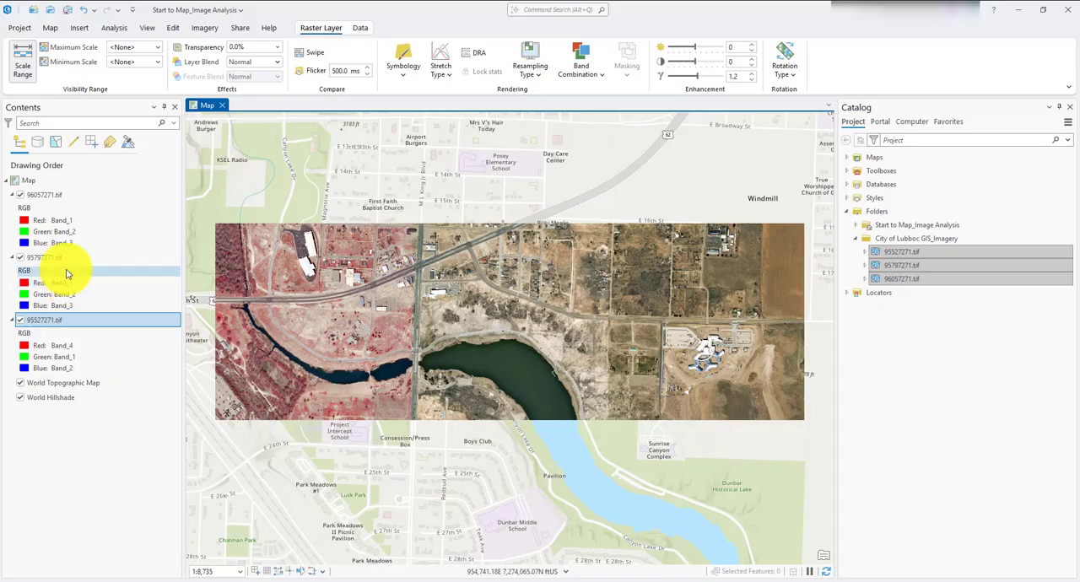
- Search the raster functions for "mosaic" and open the Mosaic Rasters function
left_click(207, 29)
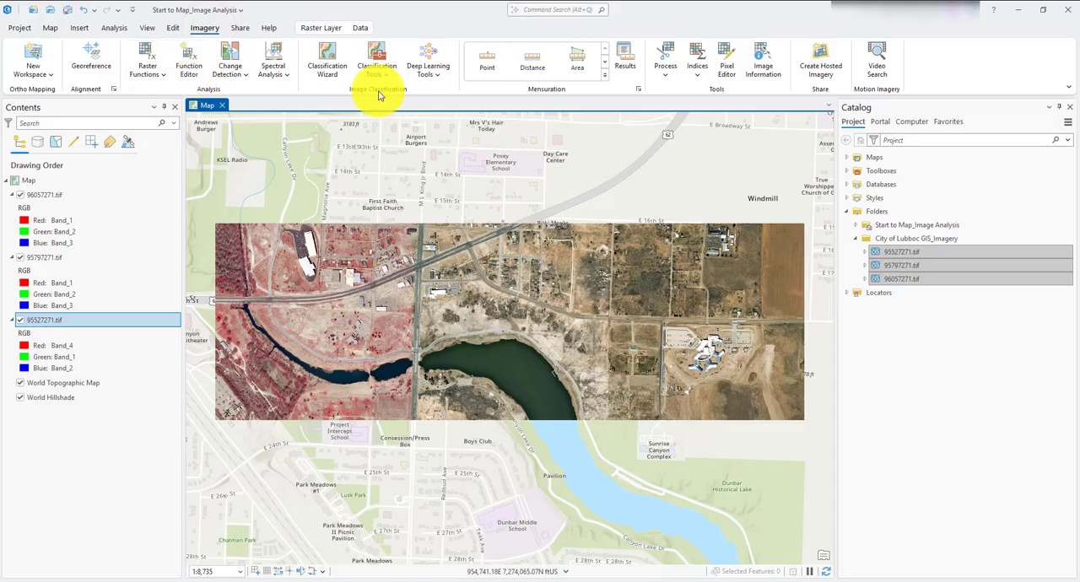
left_click(147, 54)
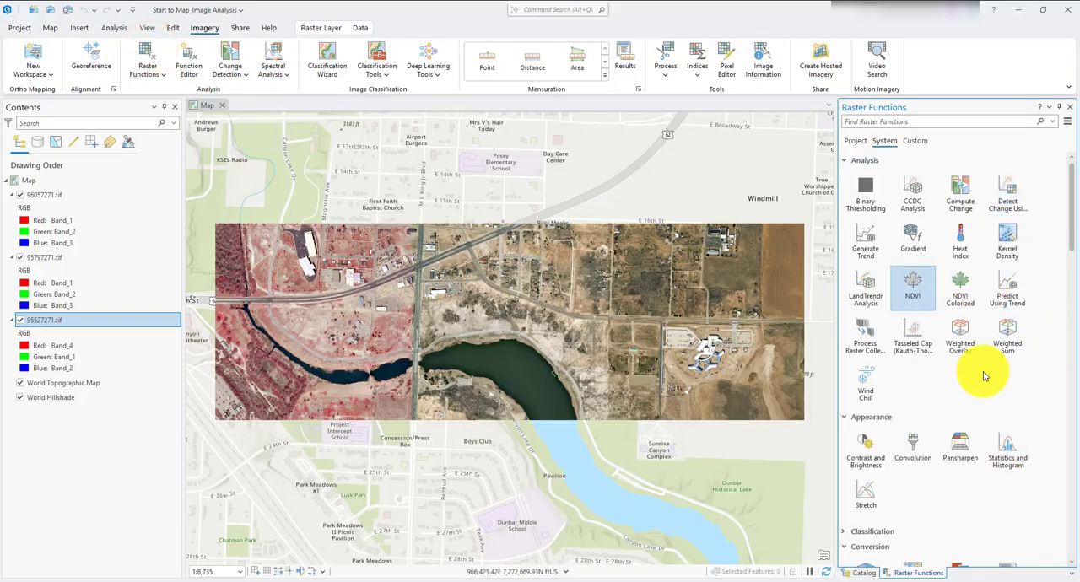
left_click(897, 125)
type("mosaic")
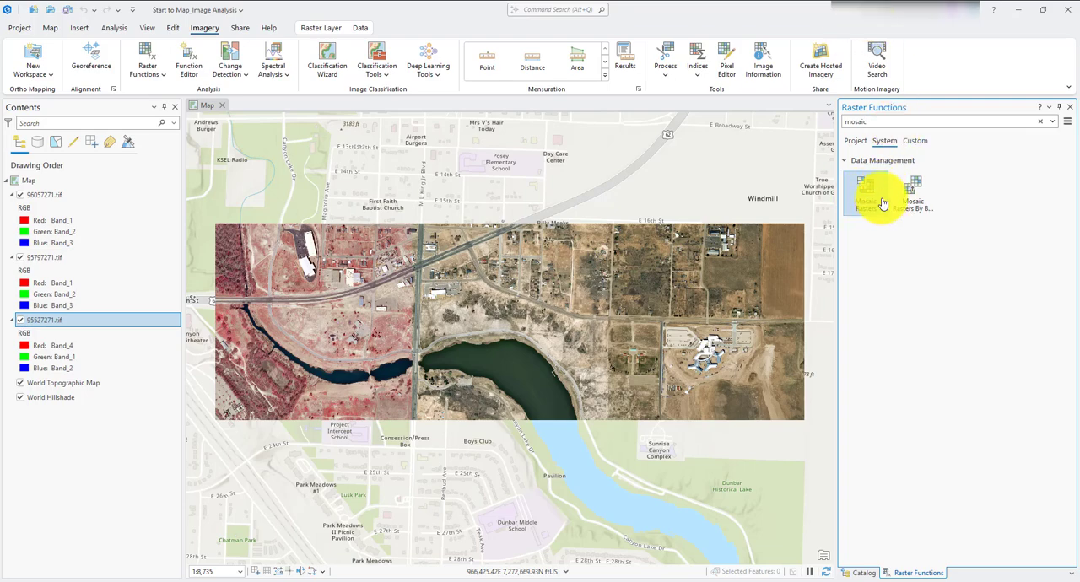
left_click(871, 198)
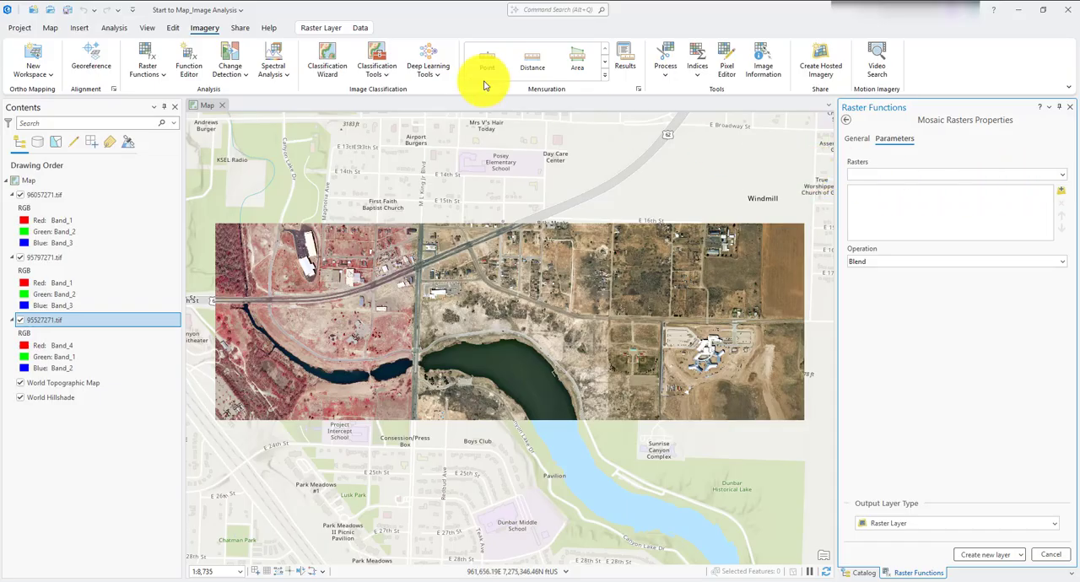
- Set the band combination of the 95527271.tif layer back to Natural Color
left_click(67, 321)
left_click(316, 28)
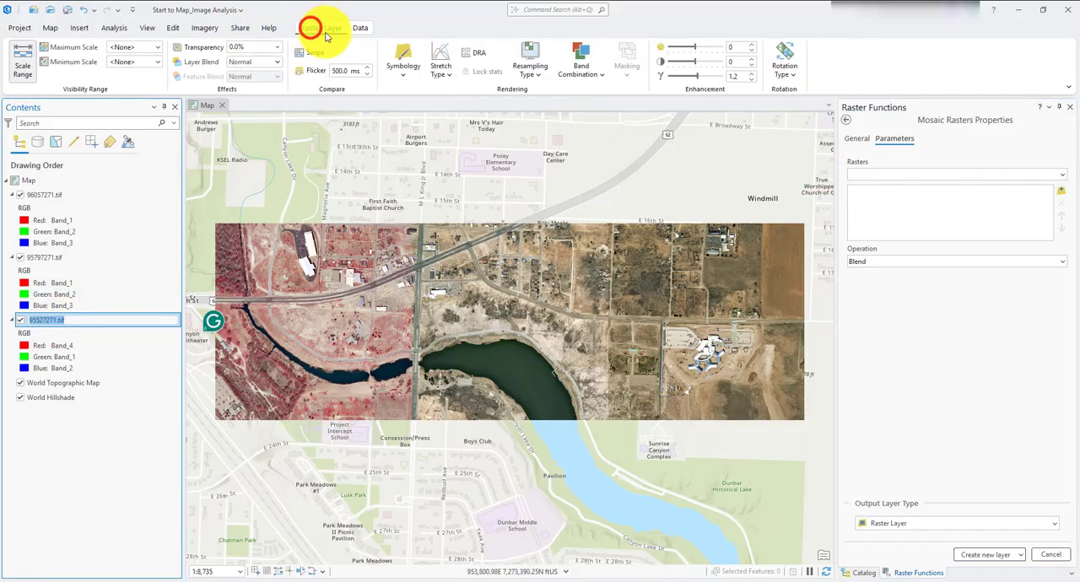
left_click(585, 67)
left_click(597, 95)
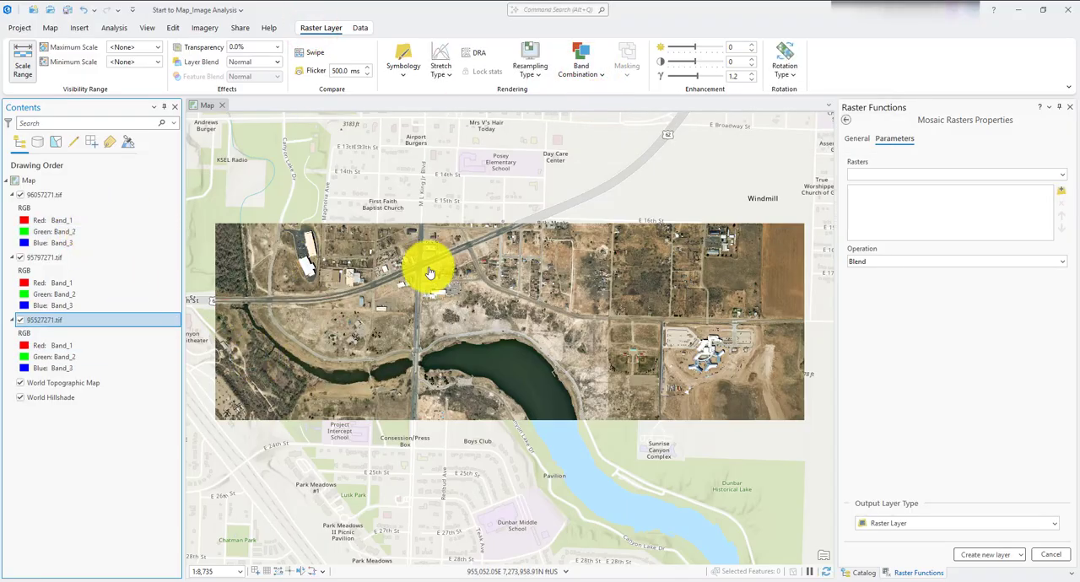
- Check which area each of the three TIF layers covers by hiding and showing them one at a time
left_click(1062, 176)
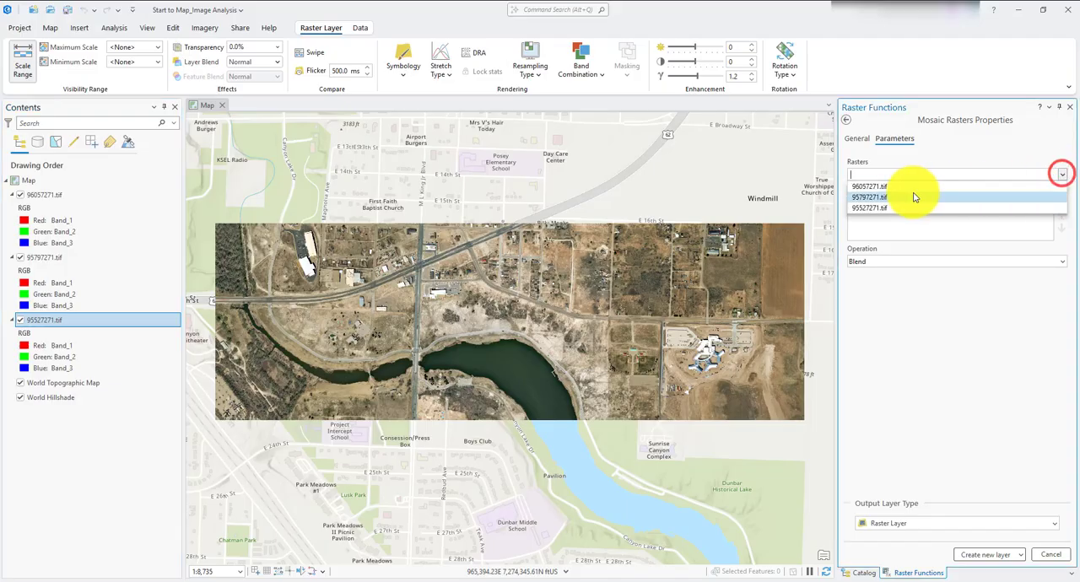
left_click(72, 493)
left_click(21, 196)
left_click(21, 195)
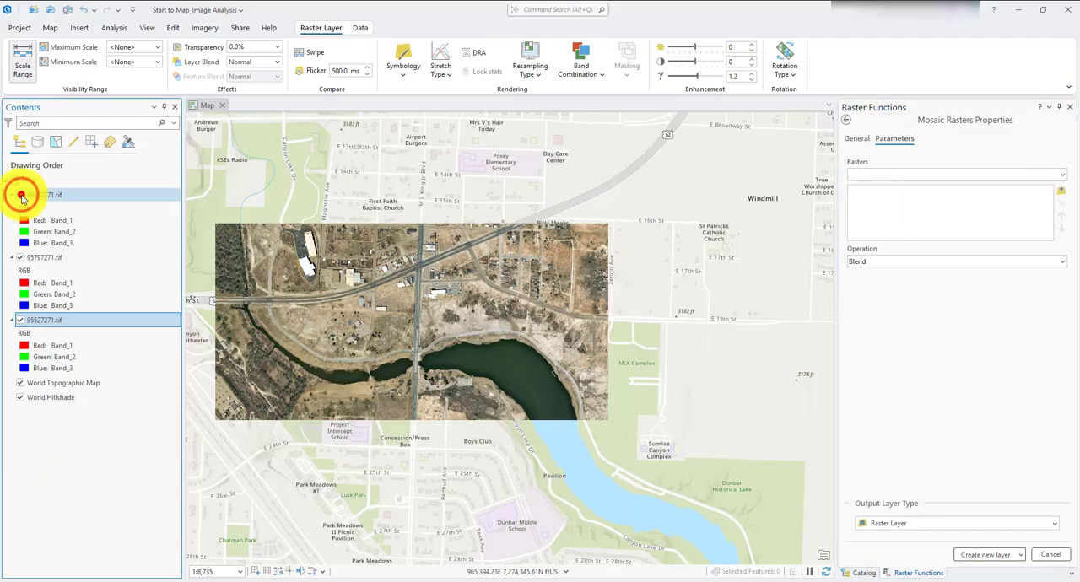
left_click(21, 259)
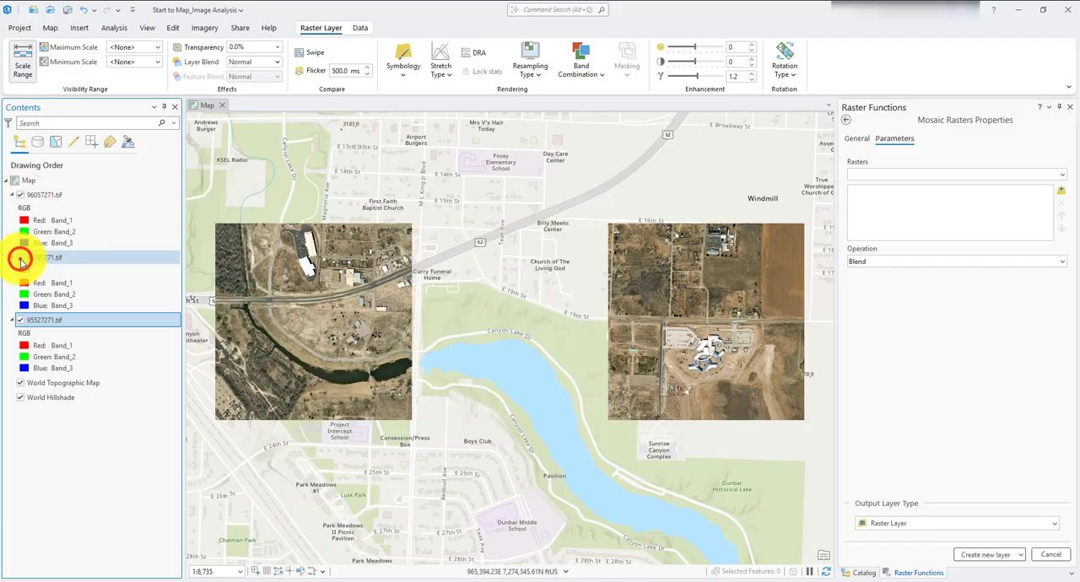
left_click(21, 258)
left_click(20, 321)
left_click(19, 320)
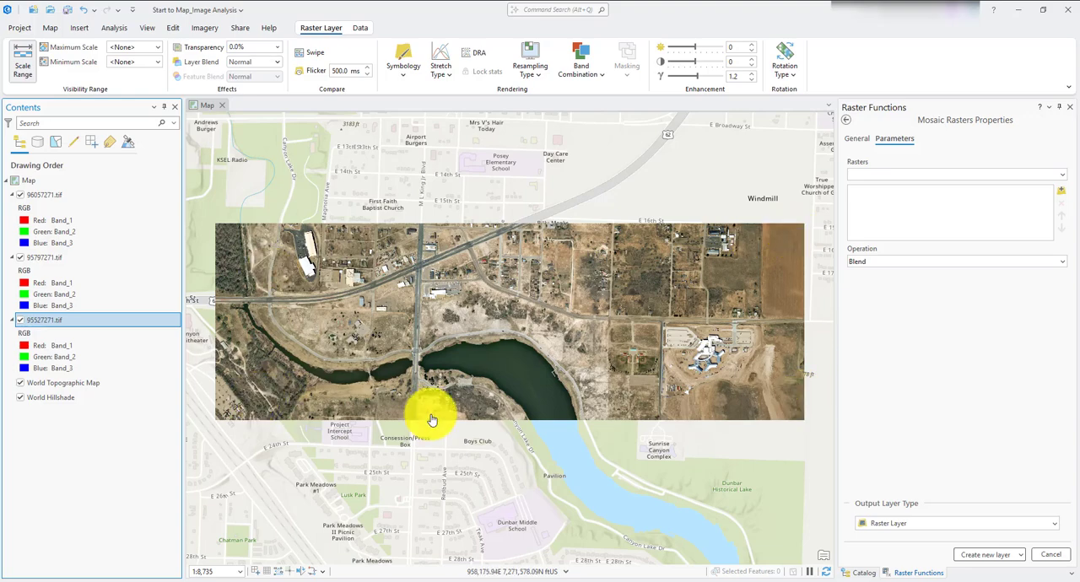
- Add 96057271.tif, 95797271.tif and 95527271.tif as the input rasters of the Mosaic Rasters function
left_click(1060, 175)
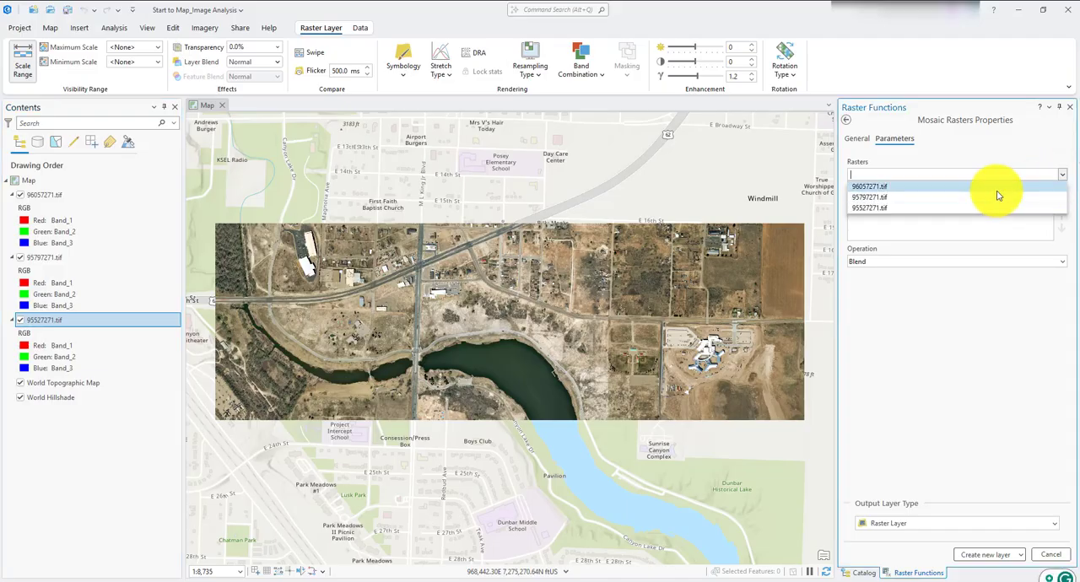
left_click(998, 190)
left_click(1059, 175)
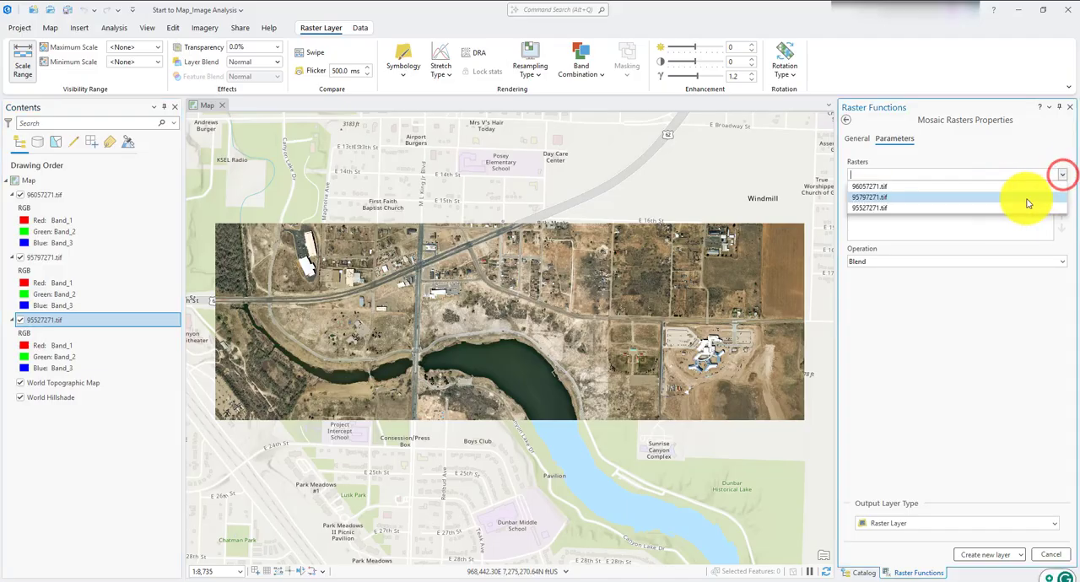
left_click(1028, 201)
left_click(1061, 174)
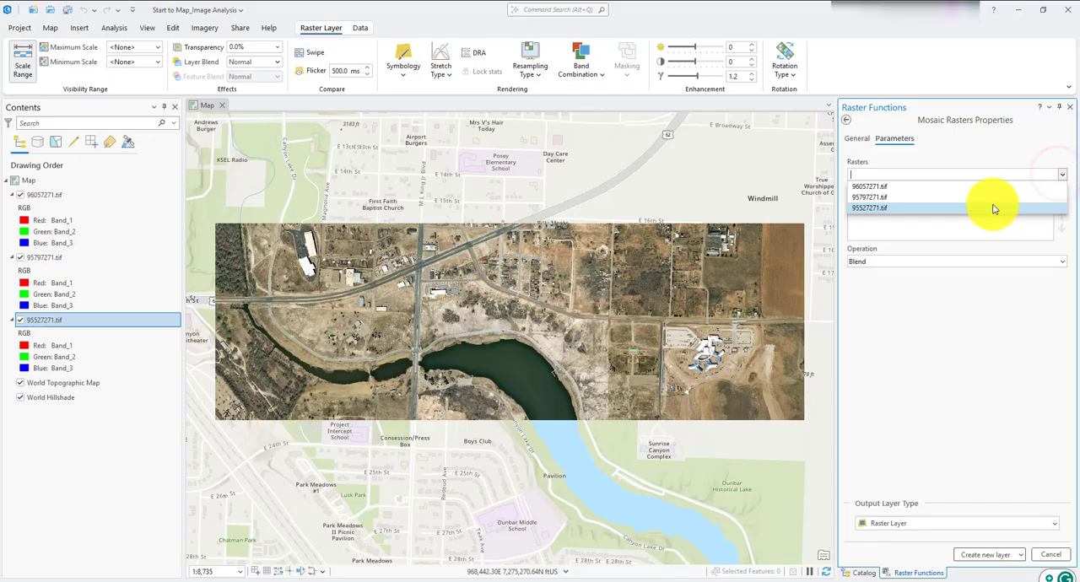
left_click(994, 209)
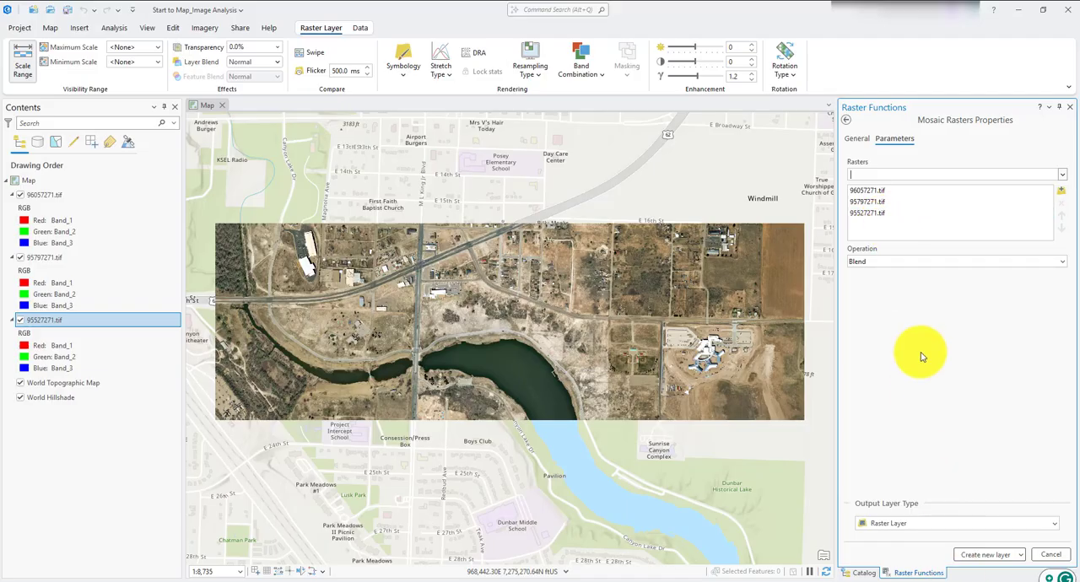
- Set the mosaic operation to Blend and create the mosaic as a new raster layer
left_click(923, 263)
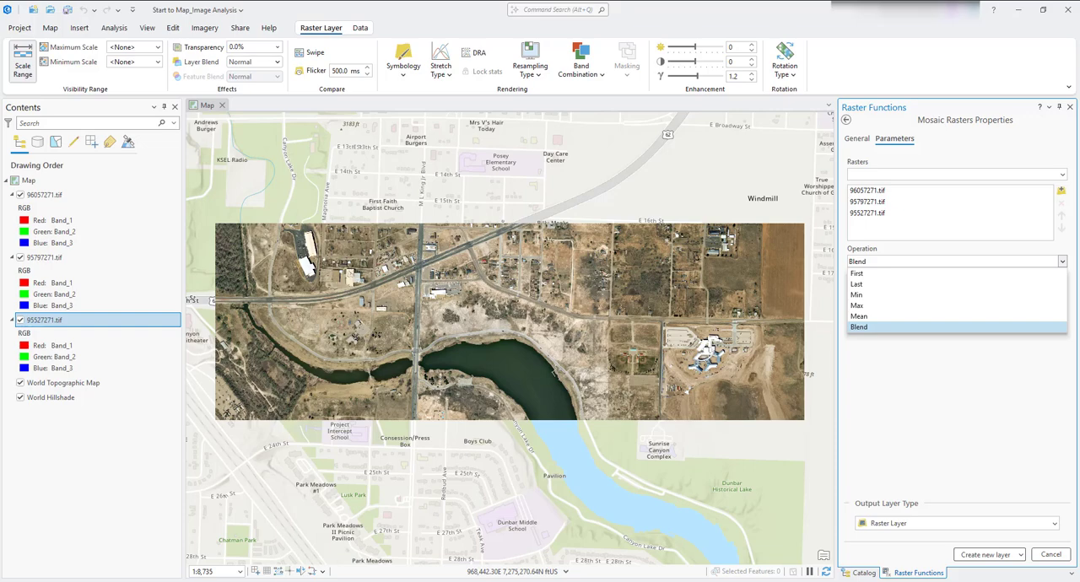
left_click(871, 318)
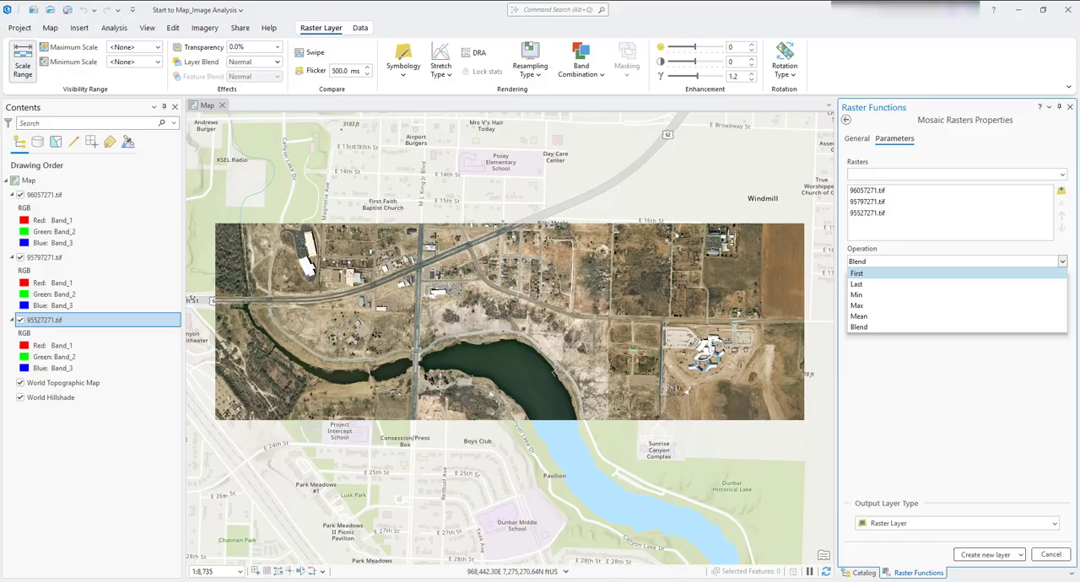
left_click(900, 328)
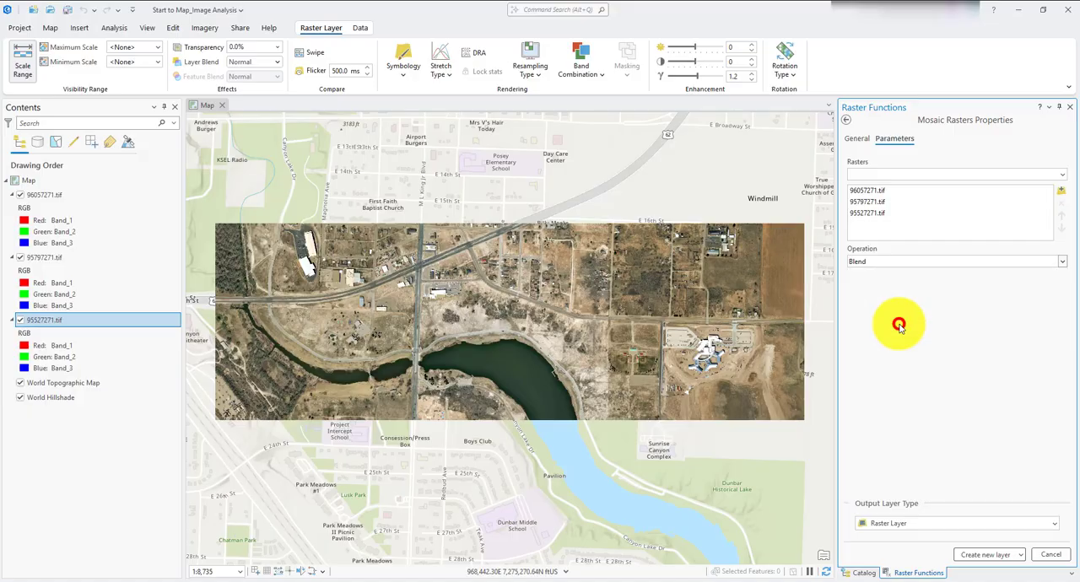
left_click(966, 556)
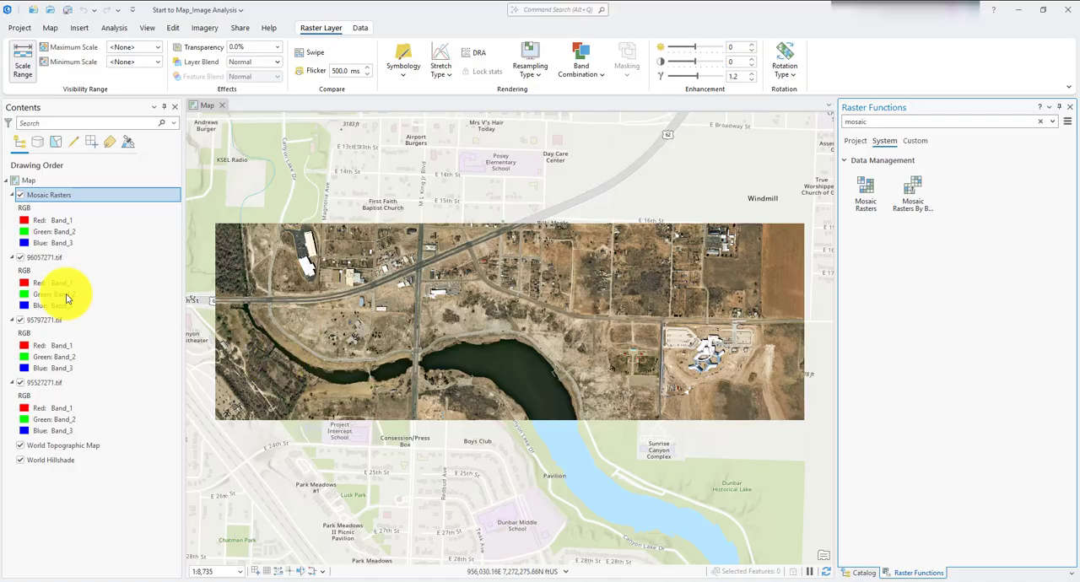
- Check the mosaic's coverage by hiding and reshowing the 96057271.tif and 95797271.tif source layers, and inspect the imagery up close
left_click(21, 259)
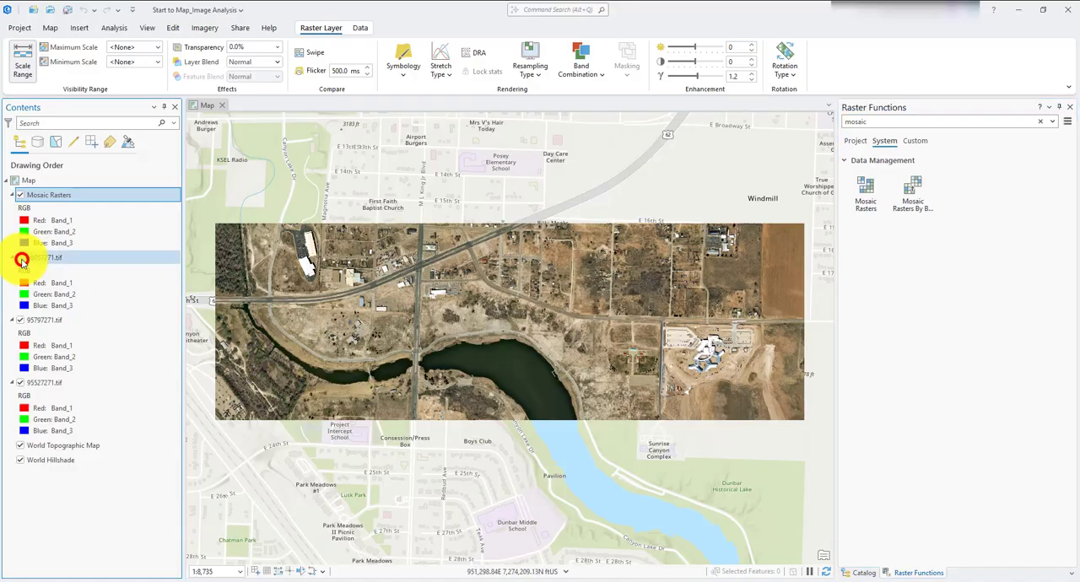
left_click(20, 320)
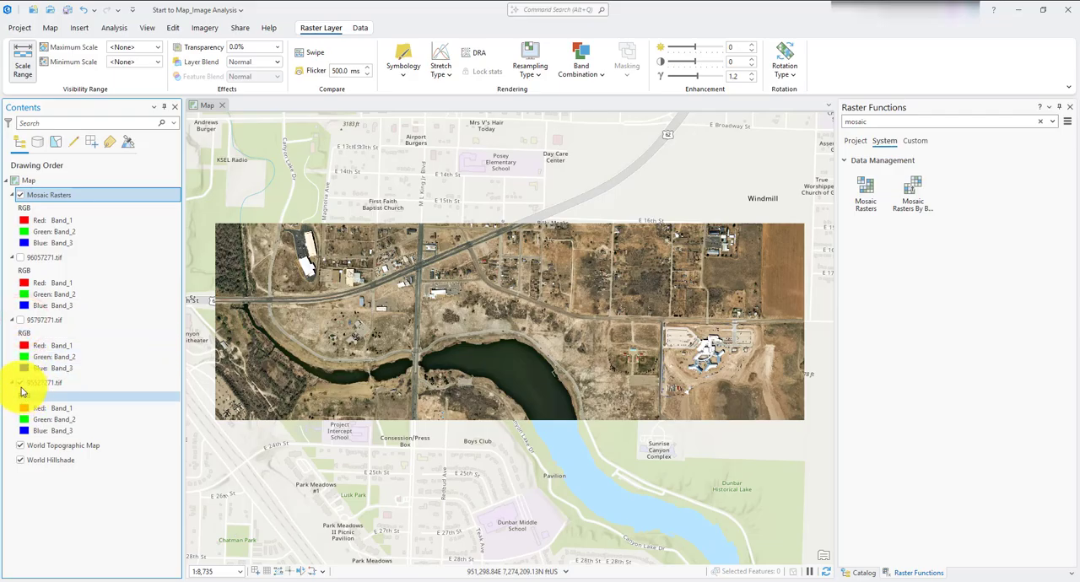
left_click(19, 322)
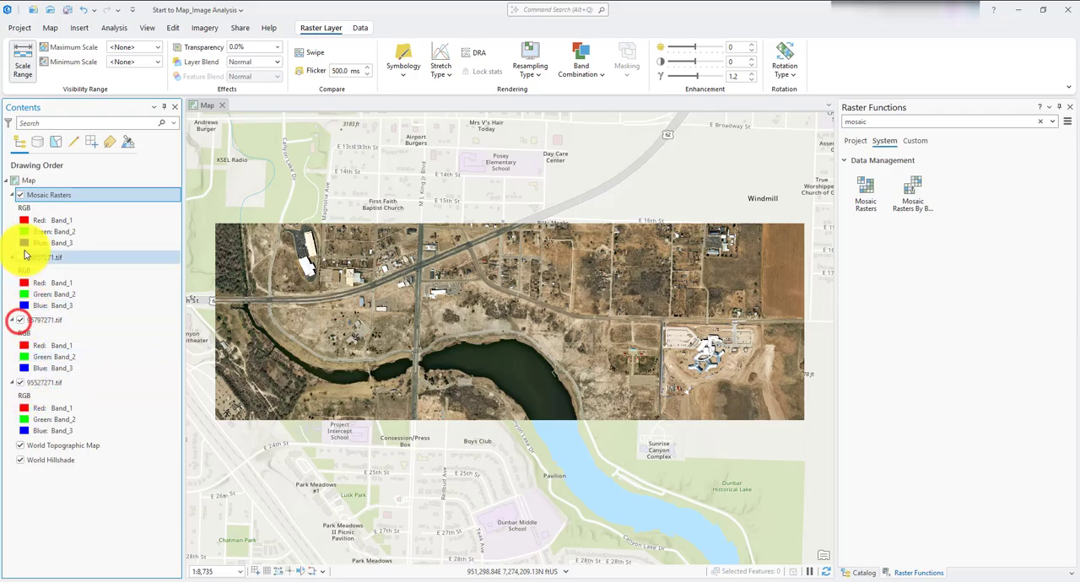
left_click(21, 257)
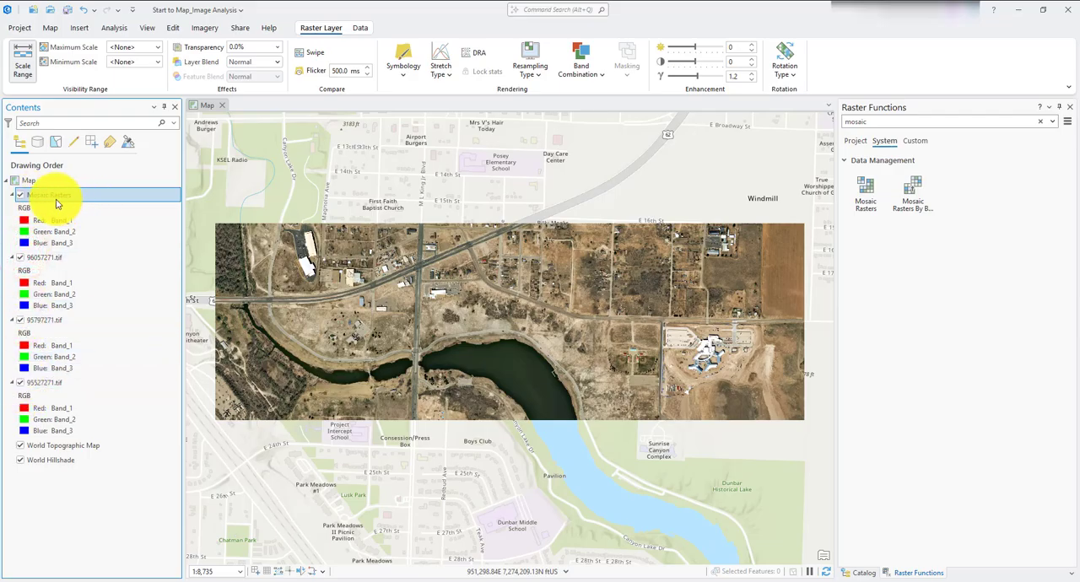
scroll(549, 333, "up", 3)
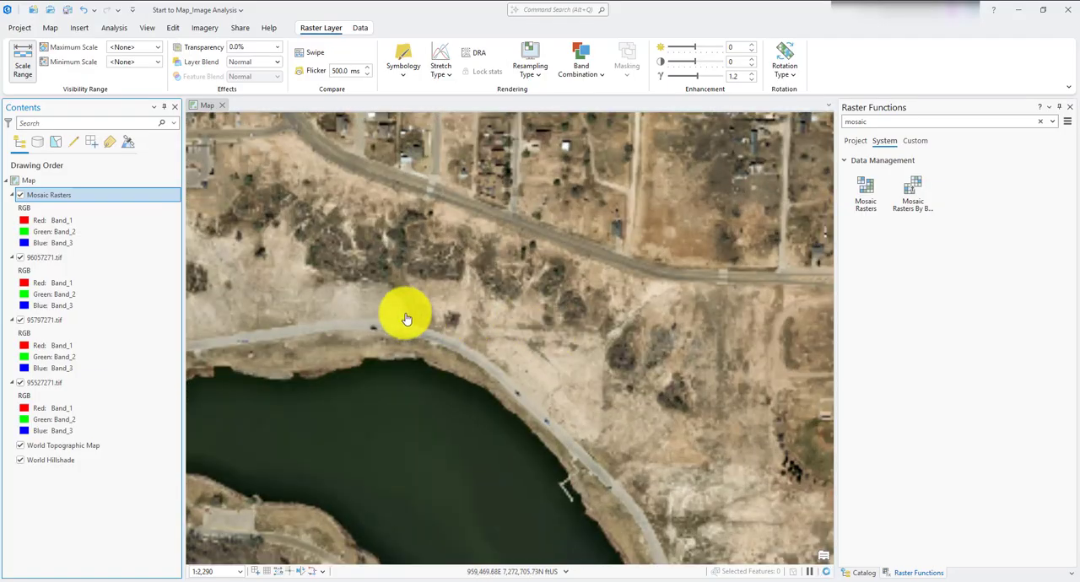
- Compare the Mosaic Rasters layer with the source rasters beneath it by swiping along the seam north of the lake and inspecting it up close
left_click_drag(422, 313, 489, 289)
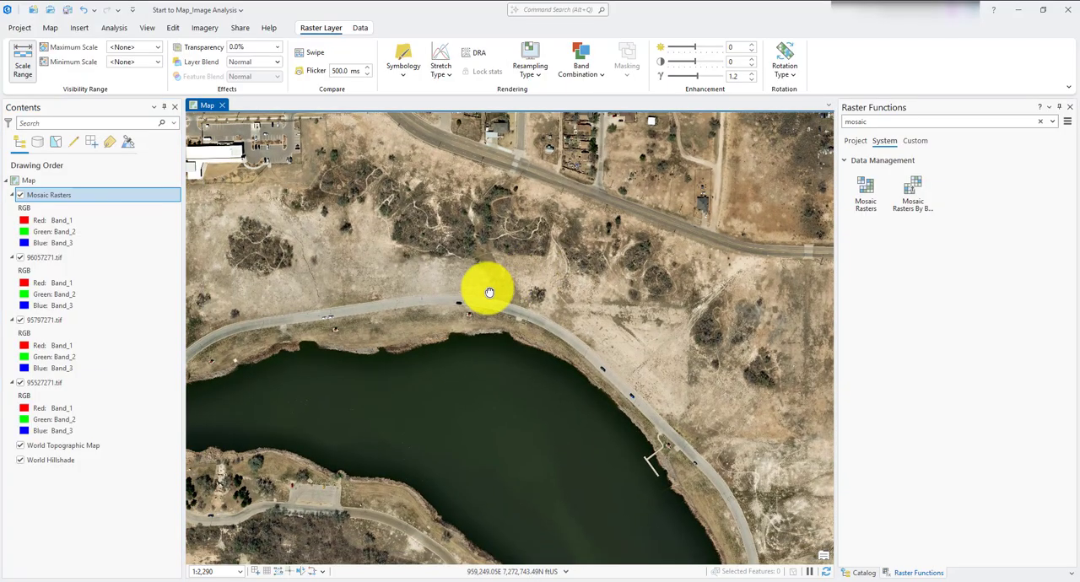
left_click(314, 60)
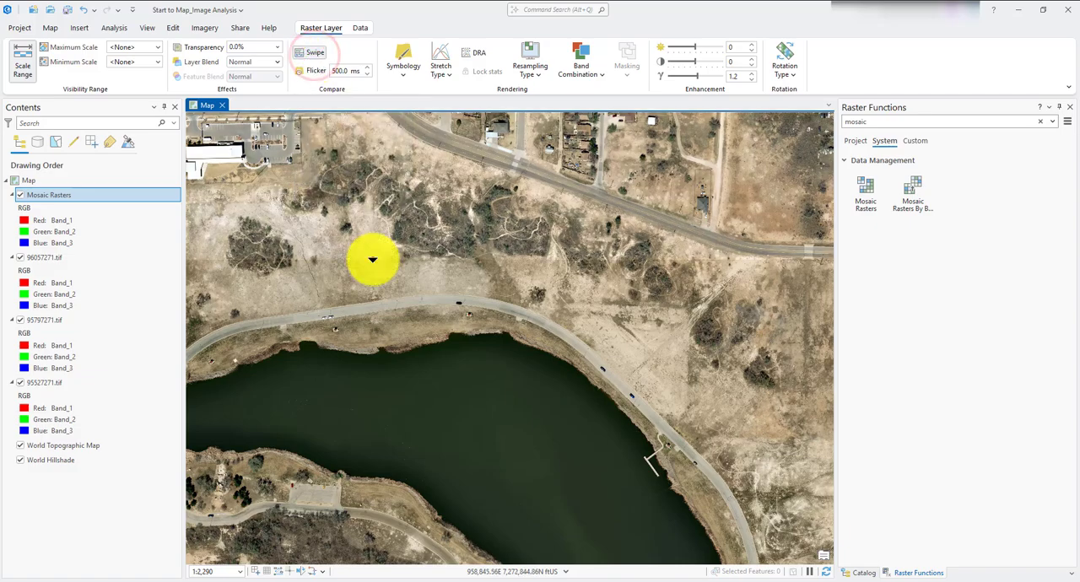
left_click_drag(369, 256, 494, 290)
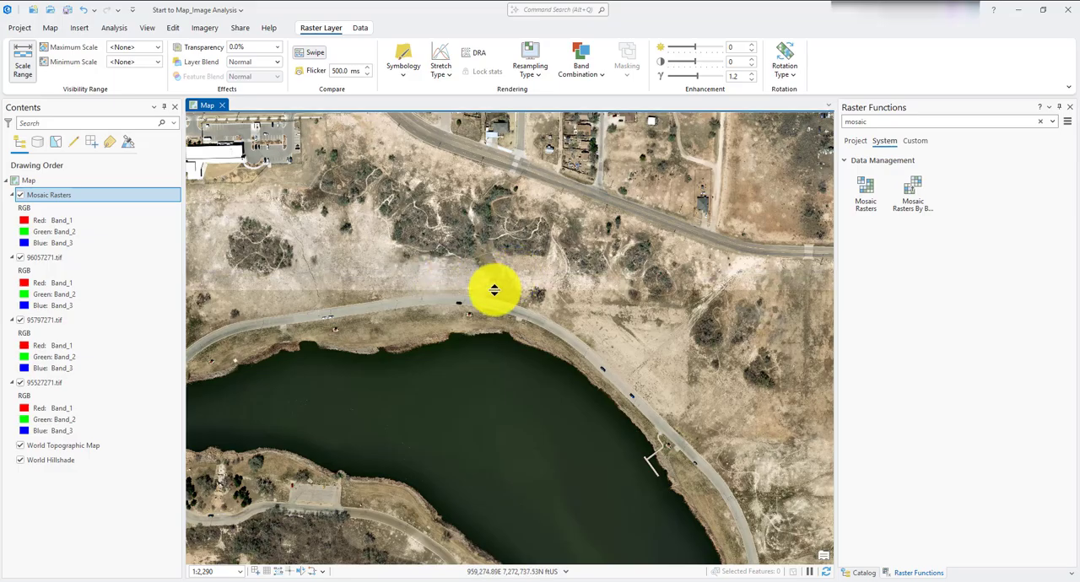
left_click_drag(494, 290, 496, 287)
scroll(431, 236, "up", 3)
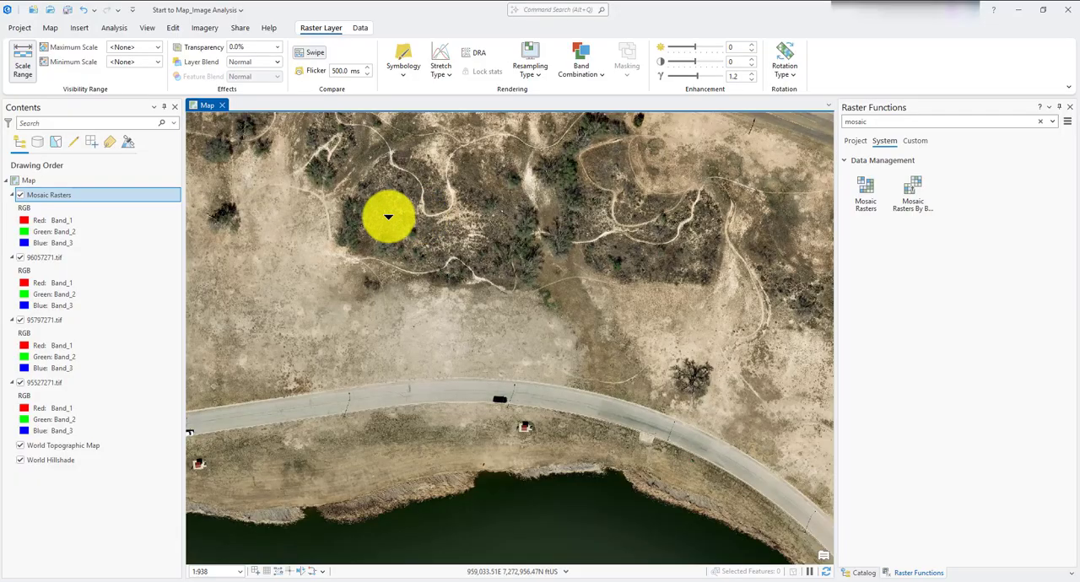
scroll(430, 213, "up", 3)
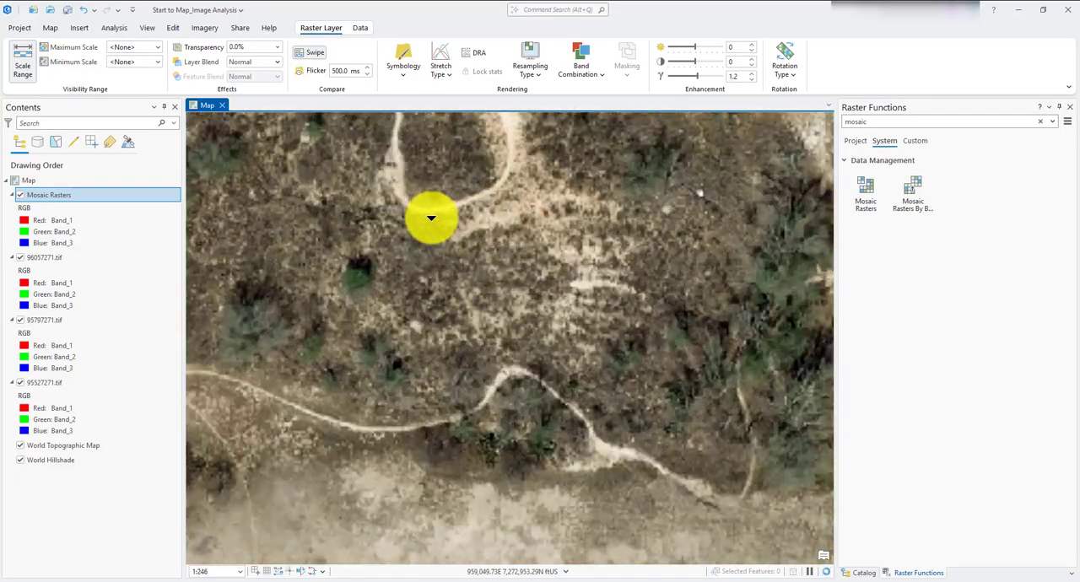
scroll(431, 218, "down", 2)
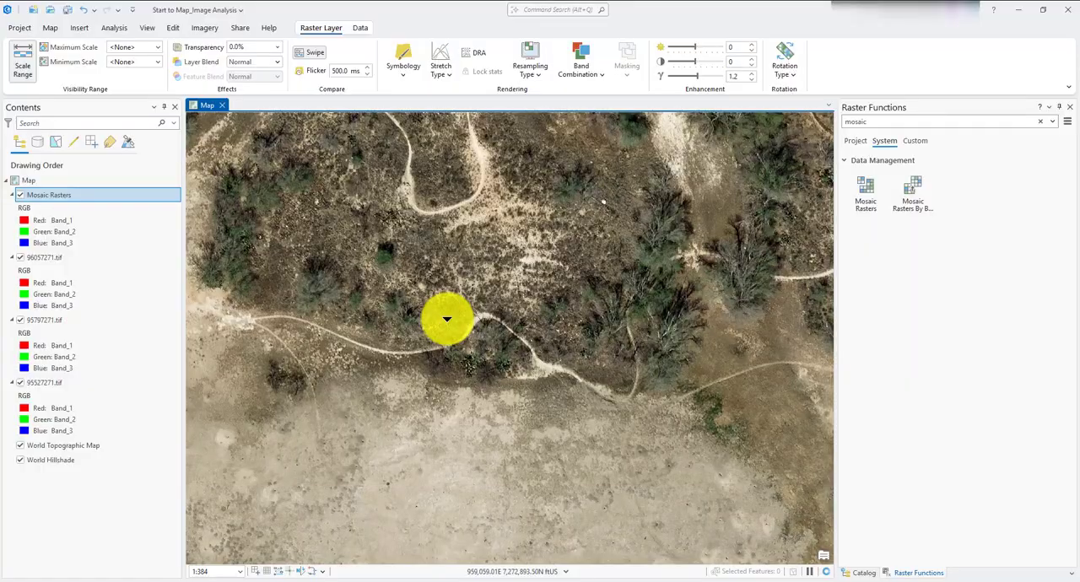
scroll(447, 322, "up", 3)
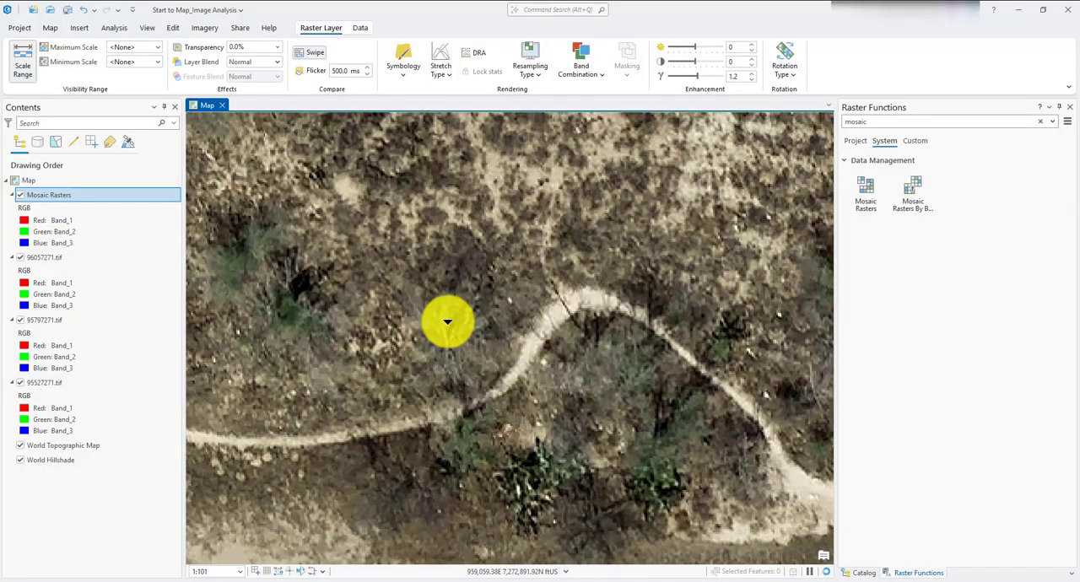
scroll(447, 322, "down", 6)
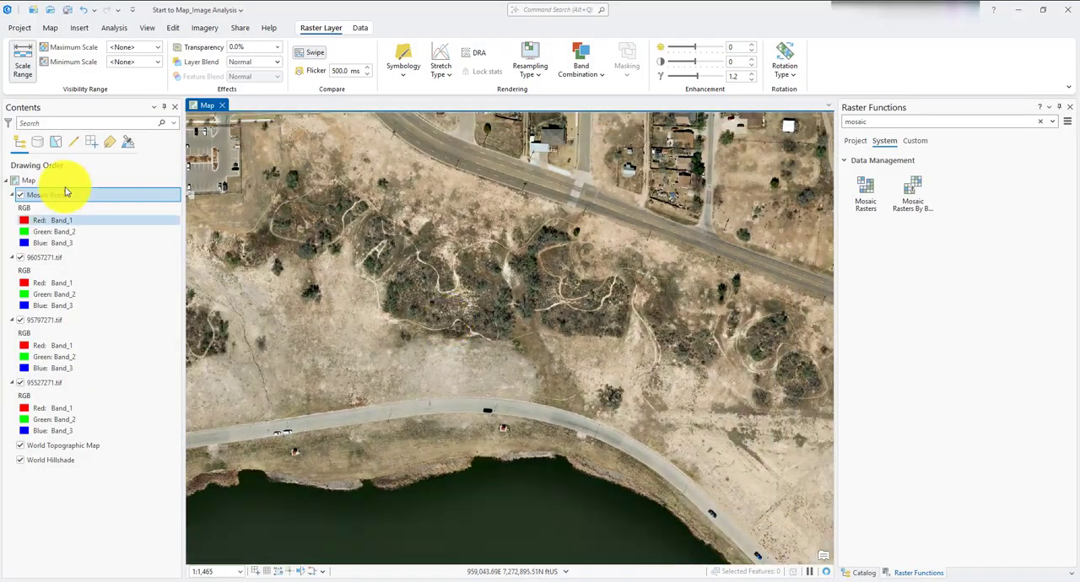
- Turn off the 96057271.tif, 95797271.tif and 95527271.tif layers and combine them into a group layer
left_click(21, 257)
left_click(20, 319)
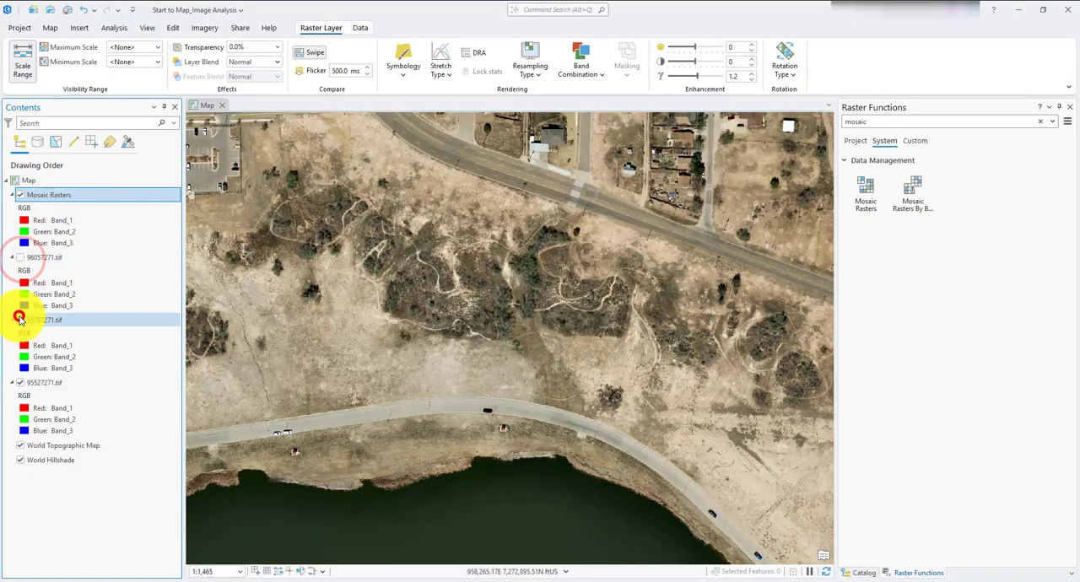
left_click(20, 382)
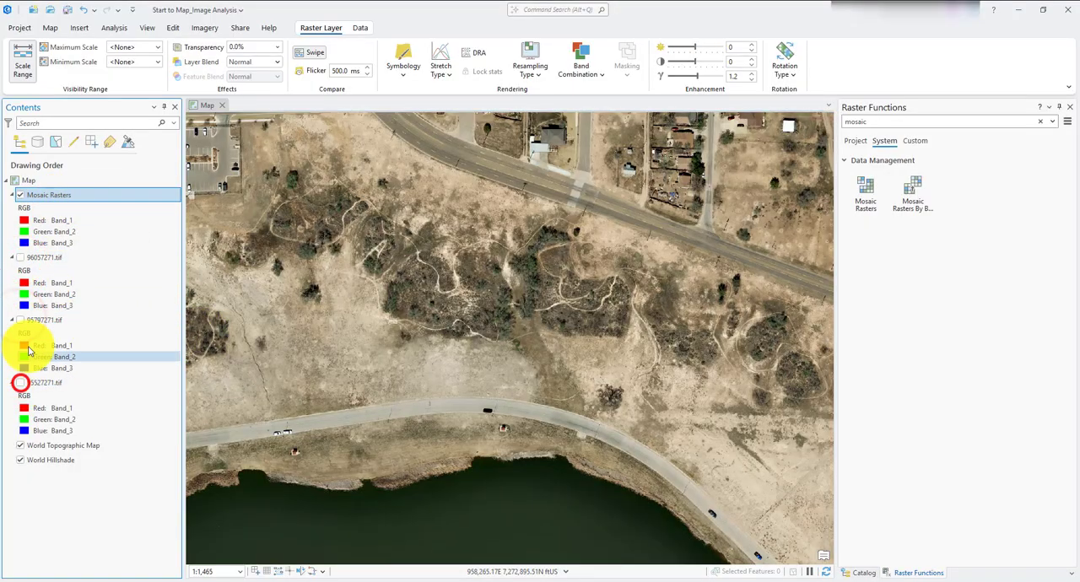
left_click(51, 257)
left_click(53, 382, "shift")
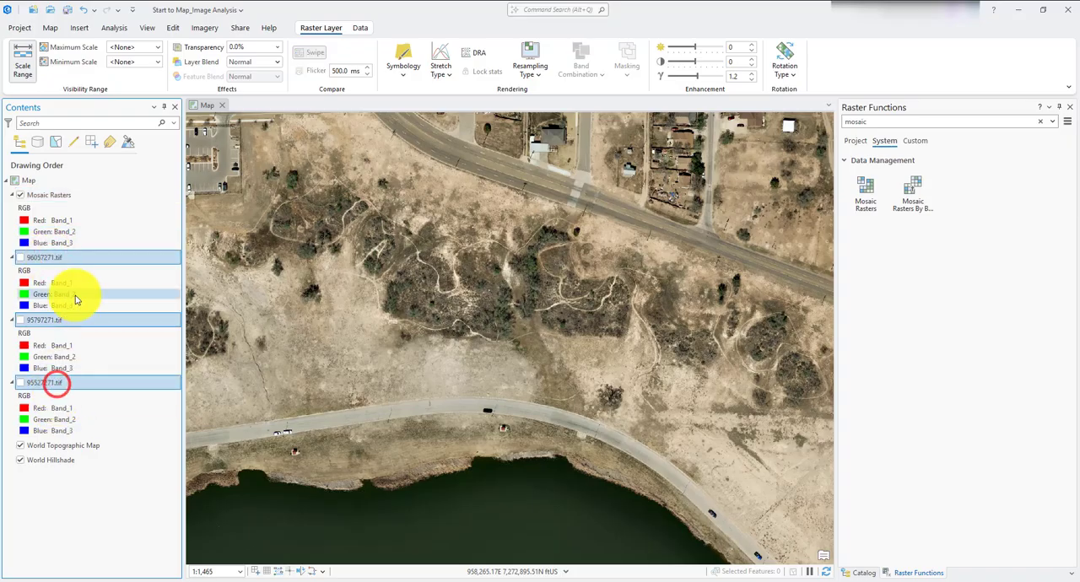
right_click(71, 266)
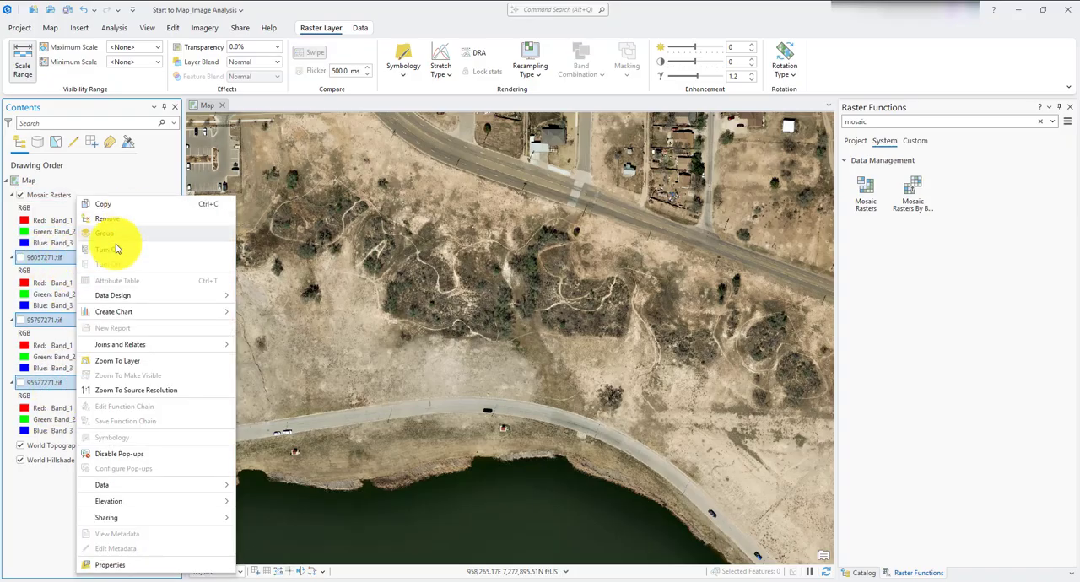
left_click(117, 235)
- Rename the new group layer as Imported Rasters, and hide and collapse it
double_click(57, 262)
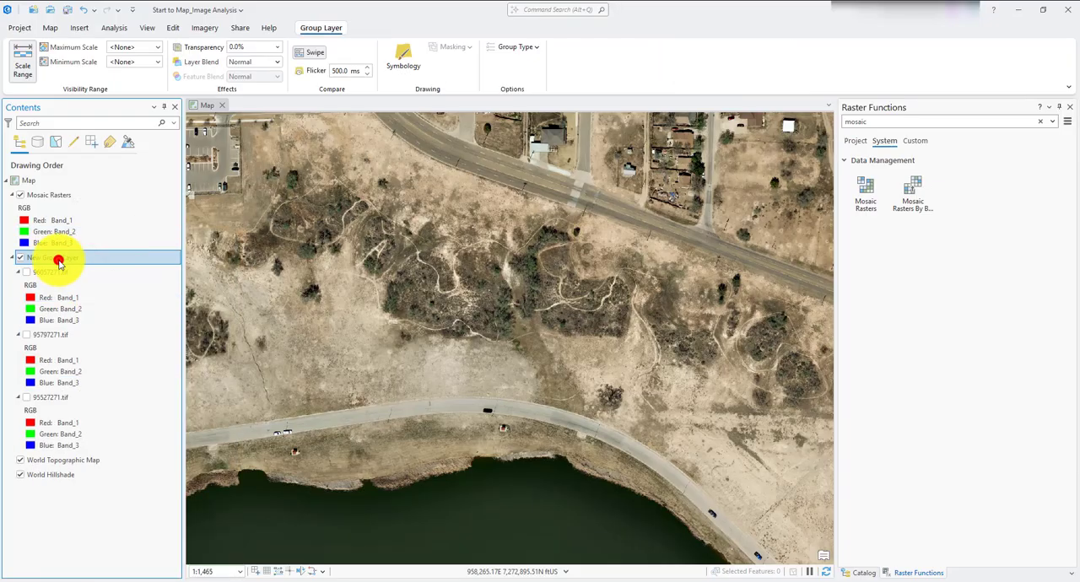
triple_click(550, 226)
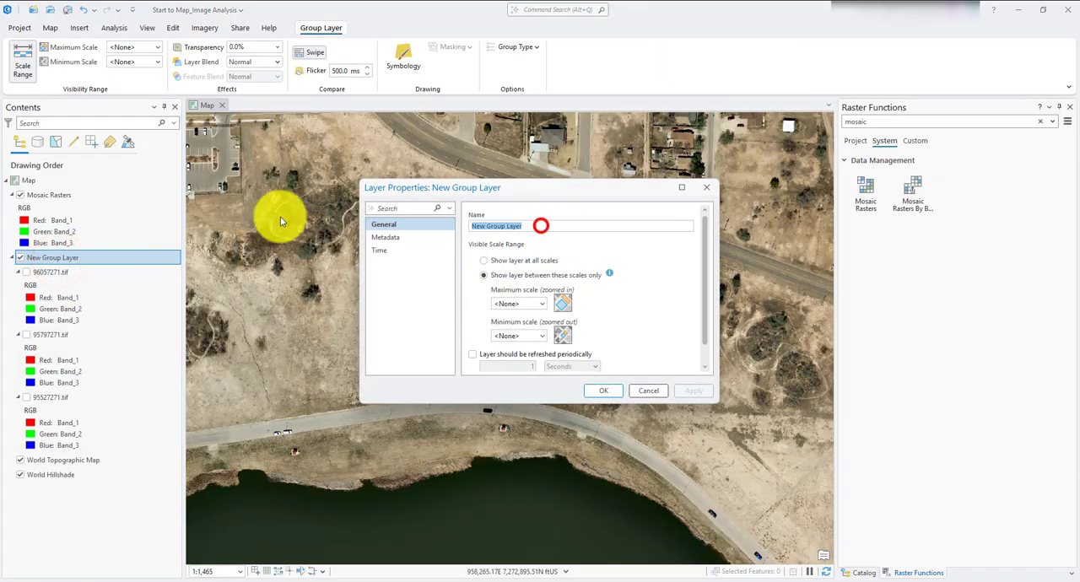
type("Im")
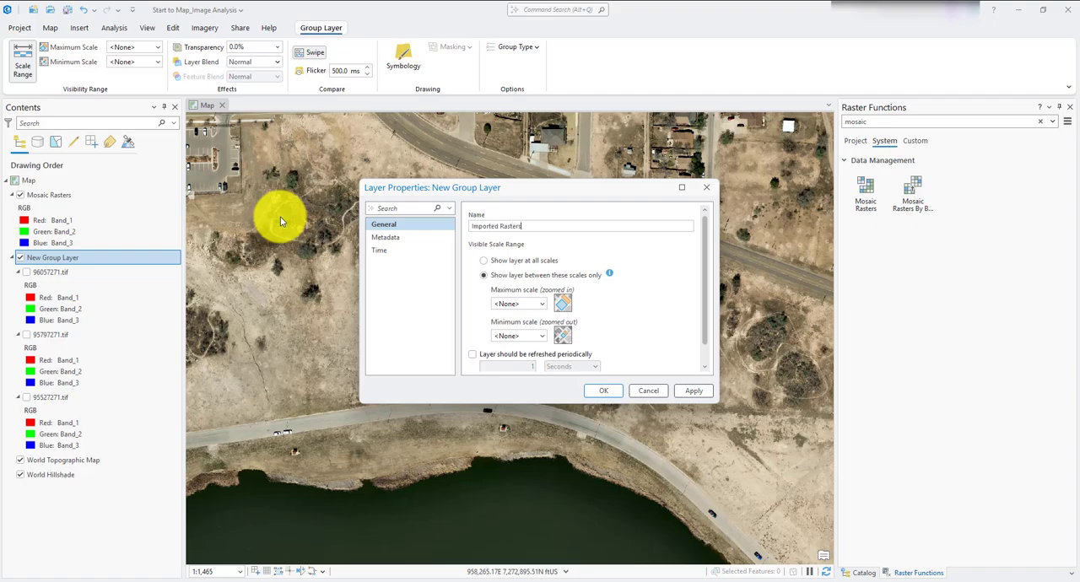
type("ported Rasters")
left_click(592, 388)
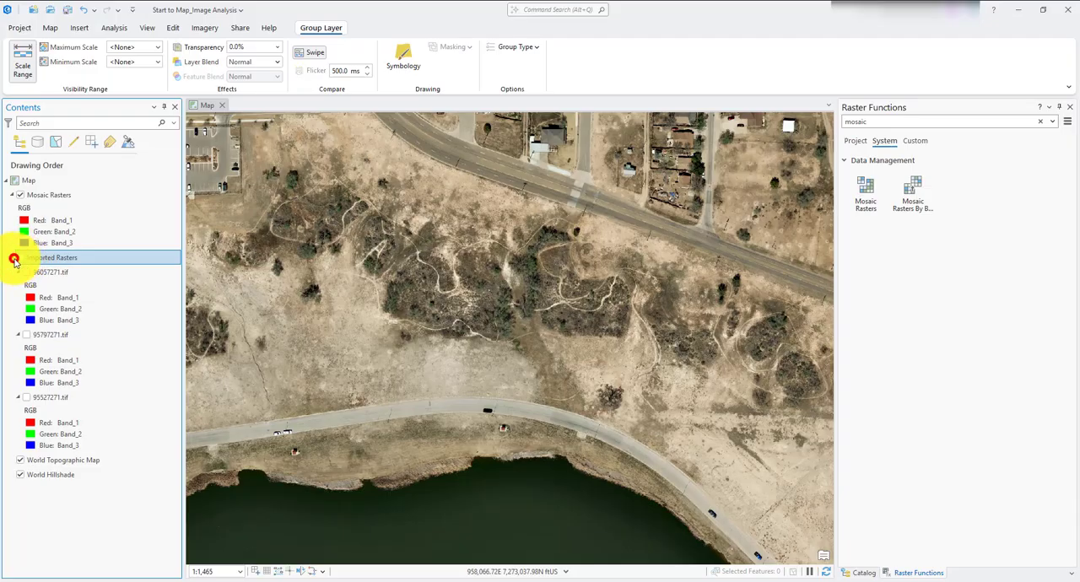
left_click(12, 259)
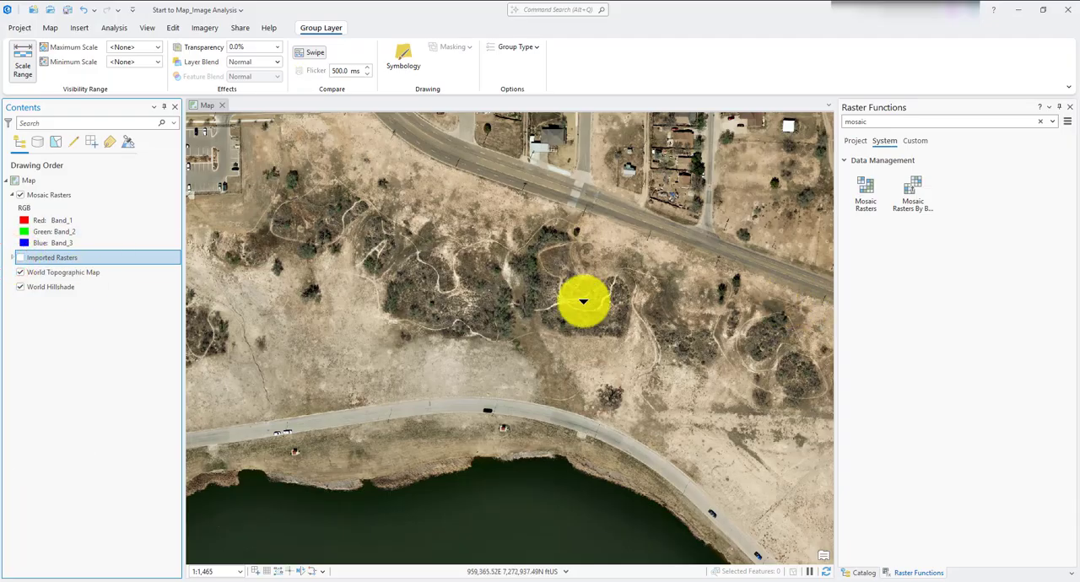
- Examine the mosaic layer on its own, from the parking lot and lake area out to its outer edges
scroll(540, 300, "down", 4)
scroll(556, 293, "up", 3)
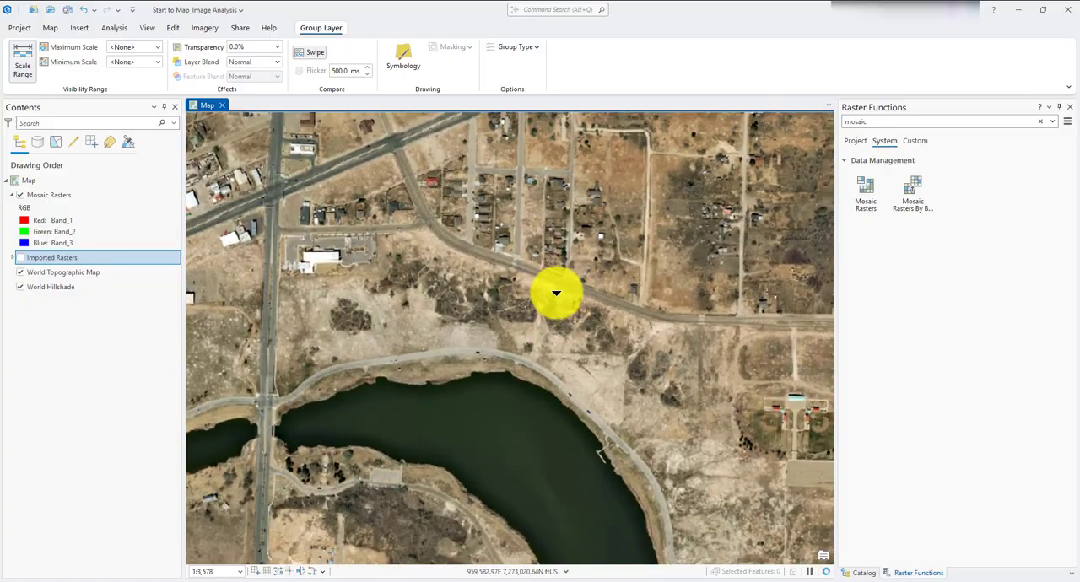
left_click_drag(614, 297, 567, 353)
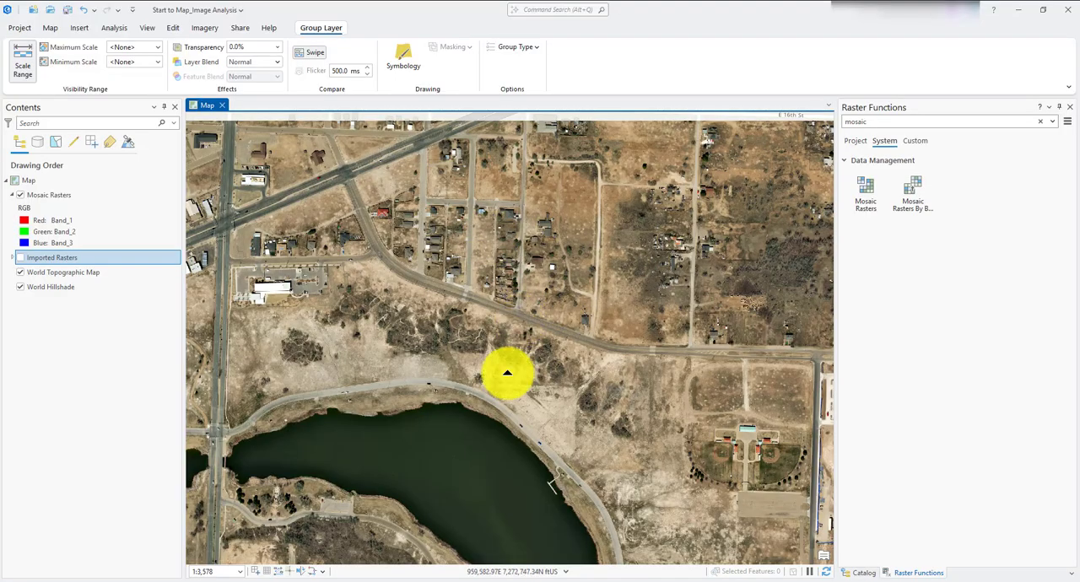
left_click_drag(507, 374, 506, 311)
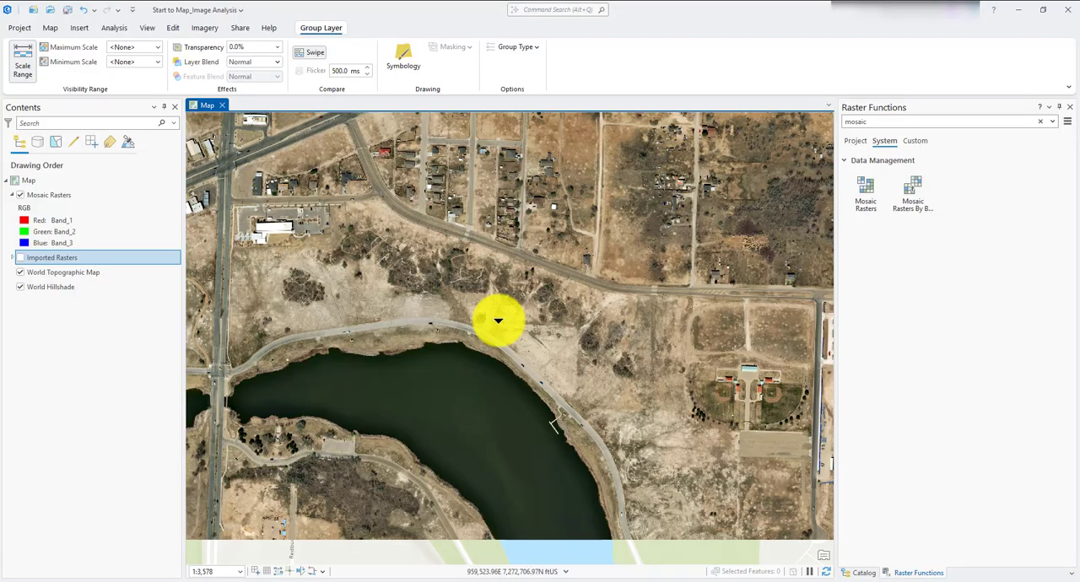
scroll(470, 309, "up", 1)
scroll(272, 246, "up", 2)
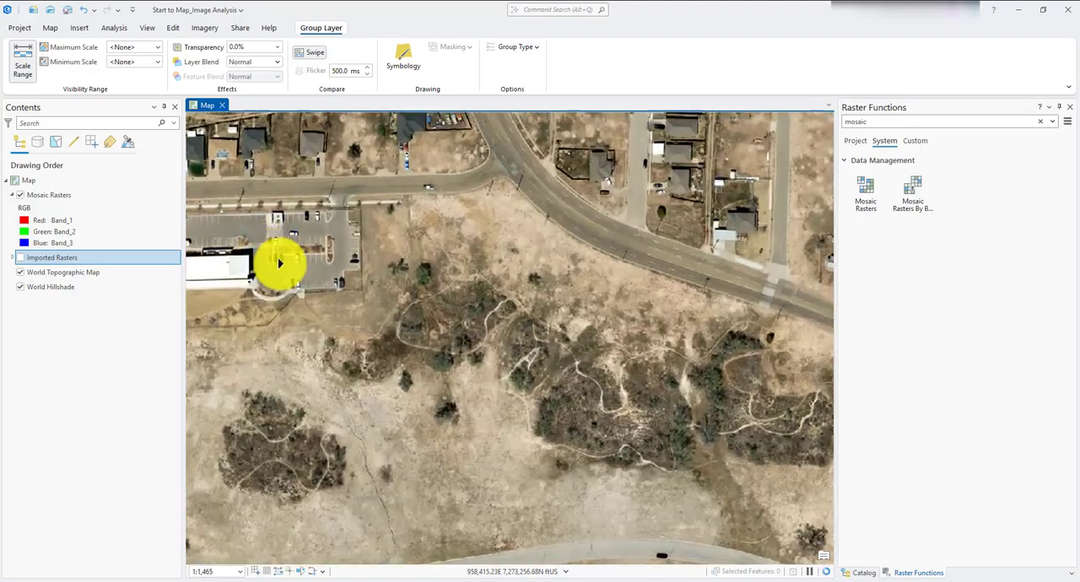
scroll(279, 263, "up", 1)
scroll(458, 231, "down", 7)
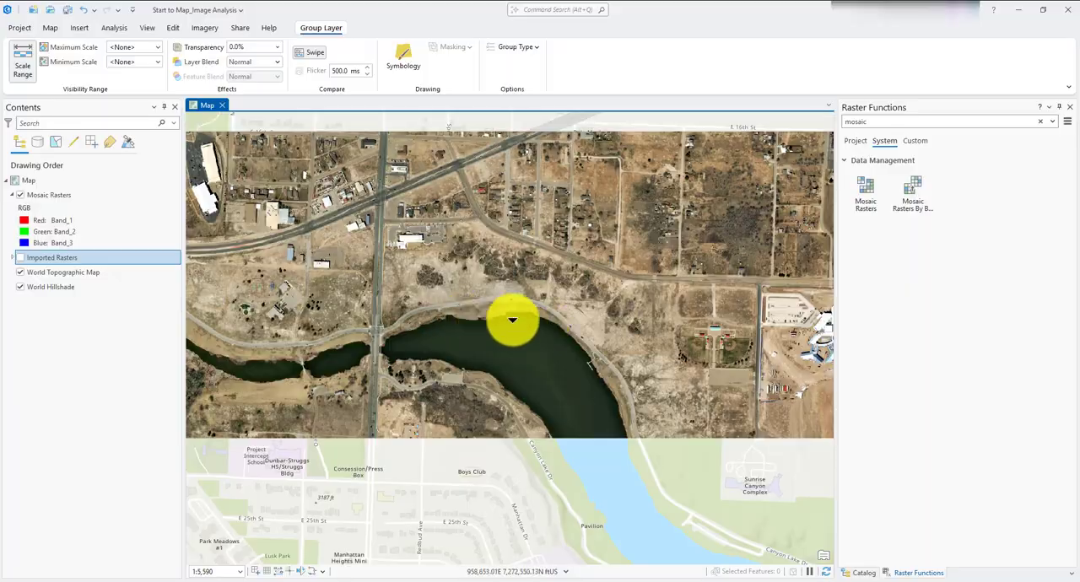
left_click_drag(584, 326, 692, 327)
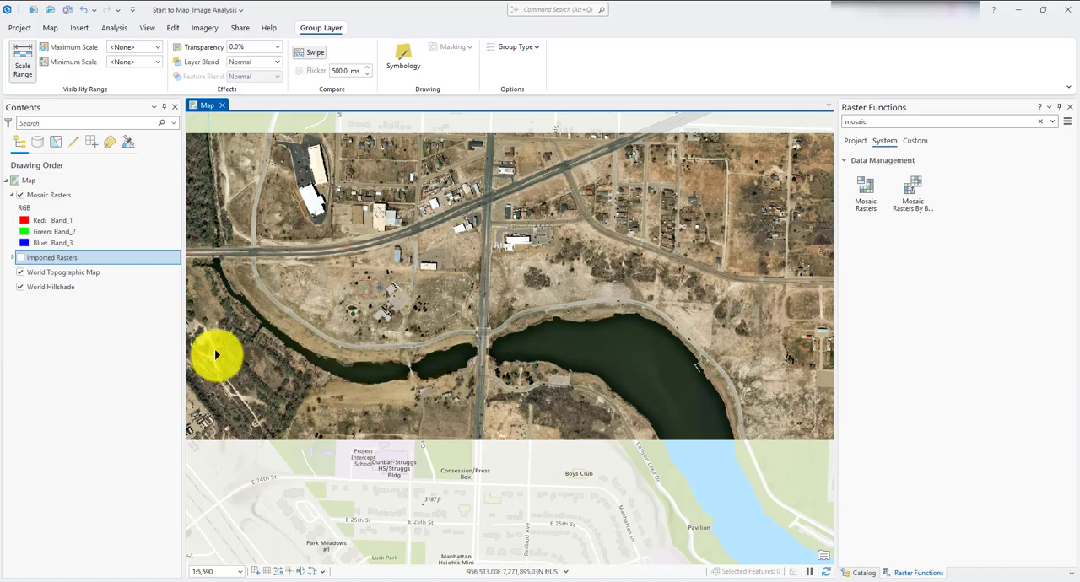
left_click_drag(312, 374, 506, 367)
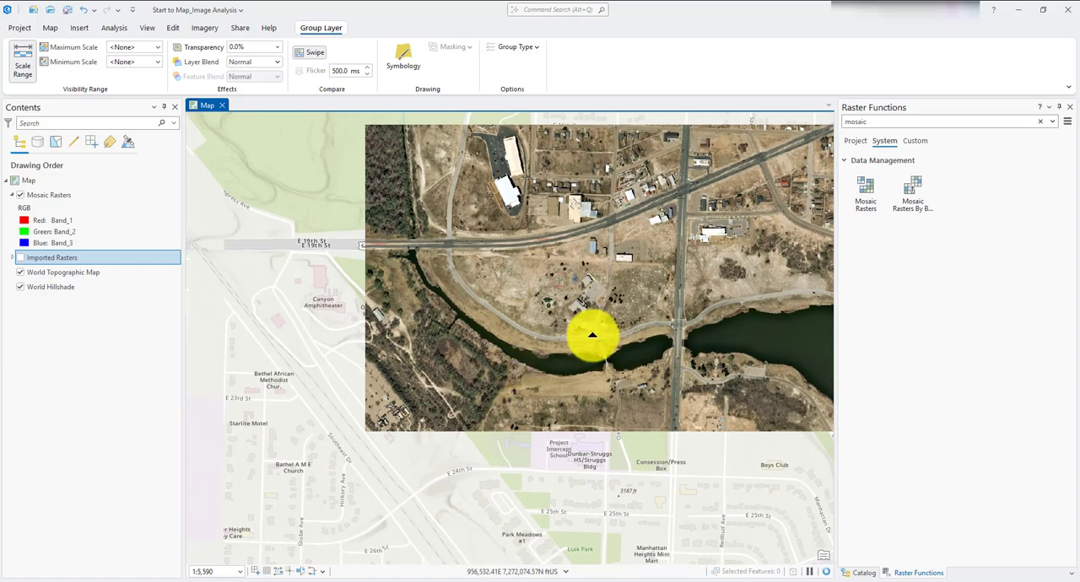
left_click_drag(673, 303, 439, 313)
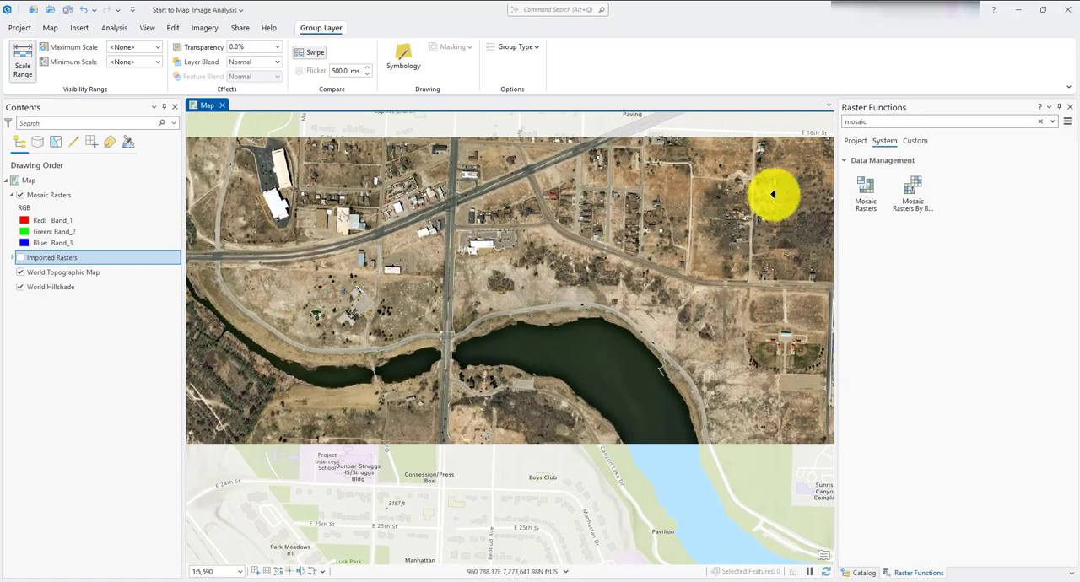
- Close the raster functions and start a new feature class in the Start to Map_Image Analysis.gdb geodatabase
left_click(1069, 110)
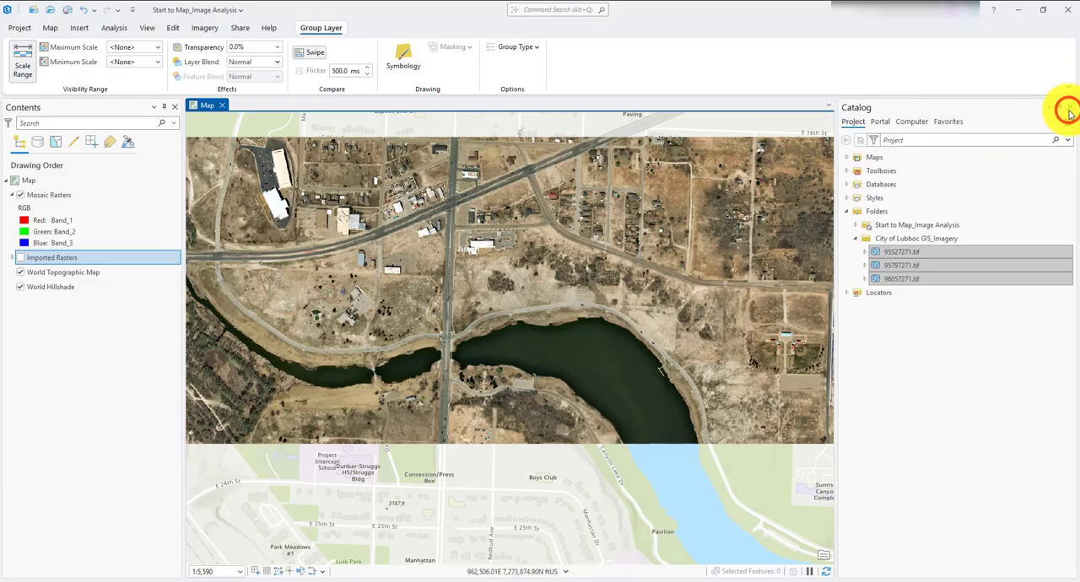
left_click(847, 184)
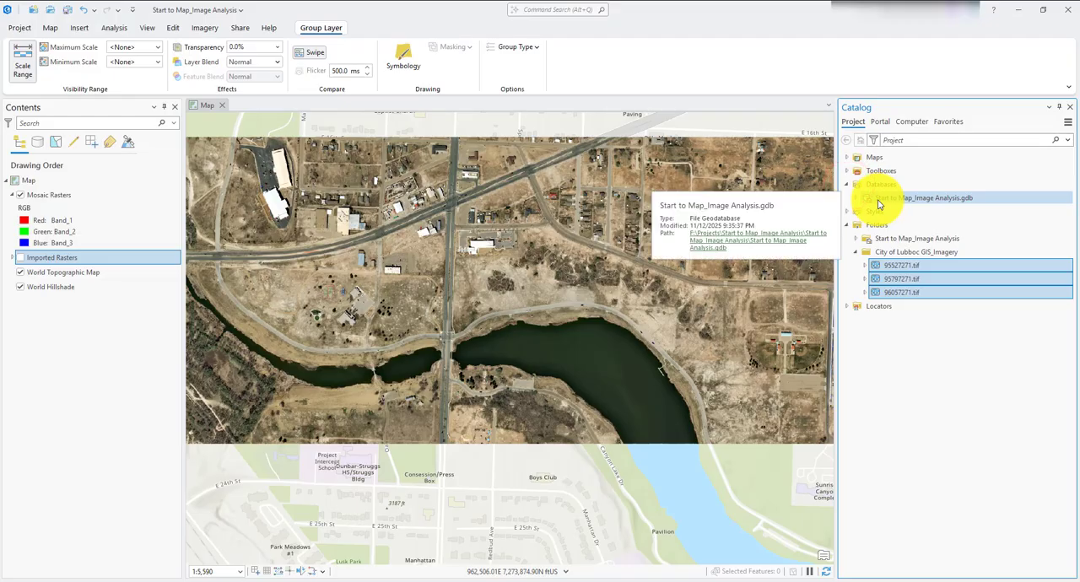
right_click(878, 202)
mouse_move(923, 207)
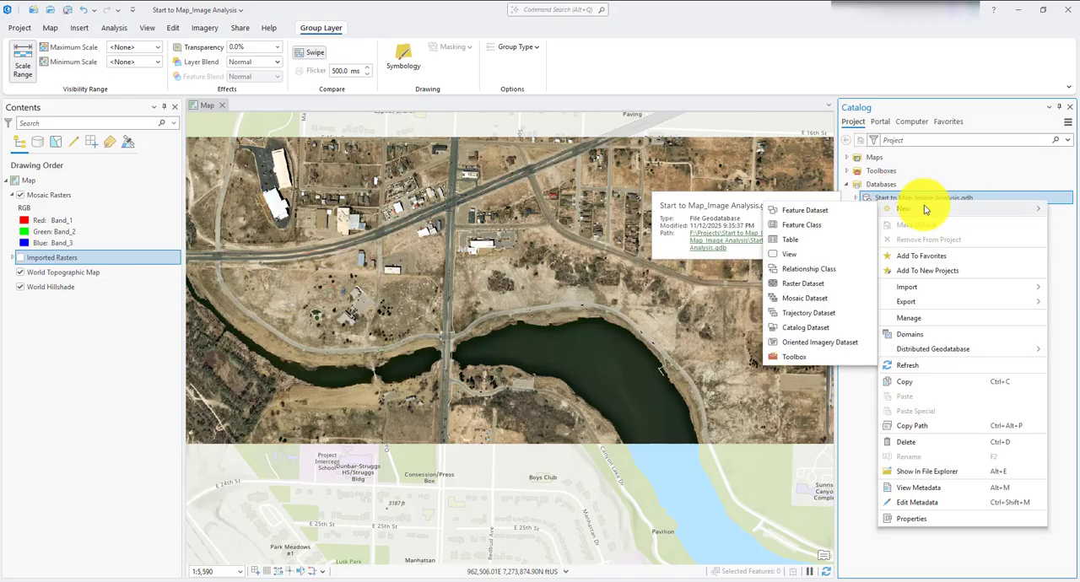
left_click(802, 226)
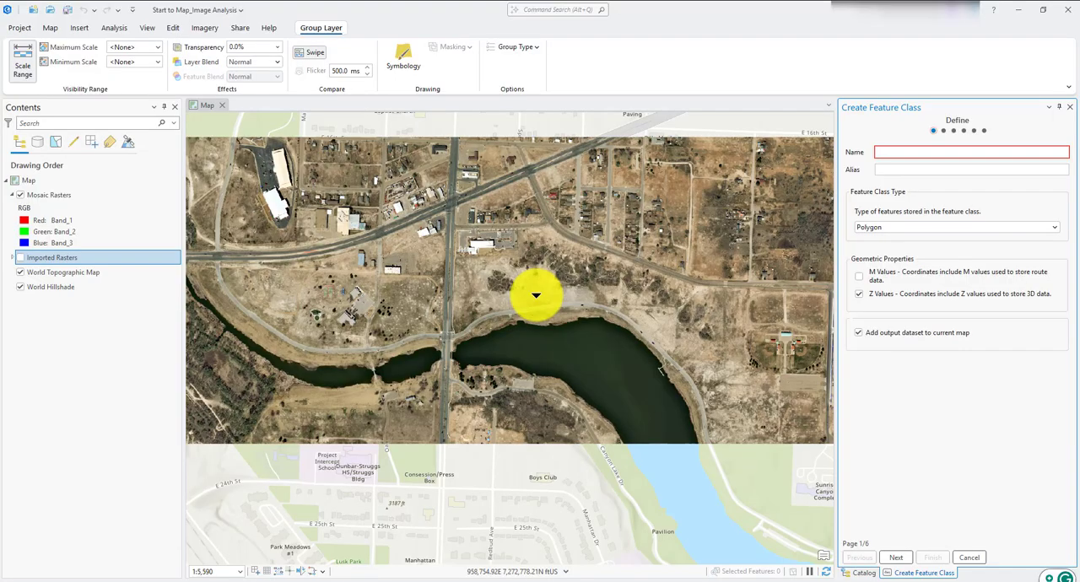
- Name the polygon feature class SiteBndy and give it the alias Site Boundary
type("SiteBndy")
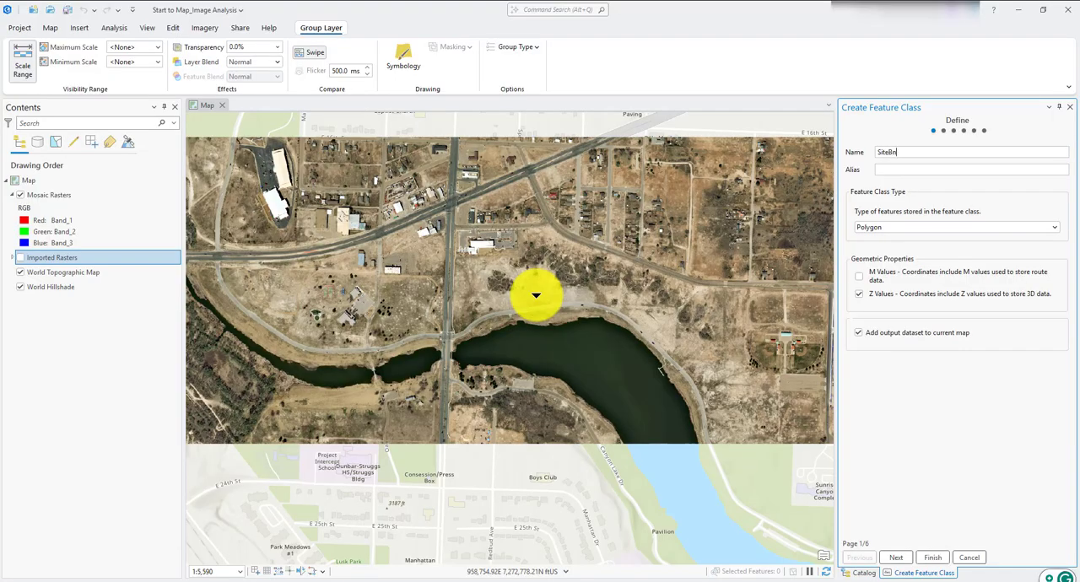
left_click(923, 170)
type("Site Bo")
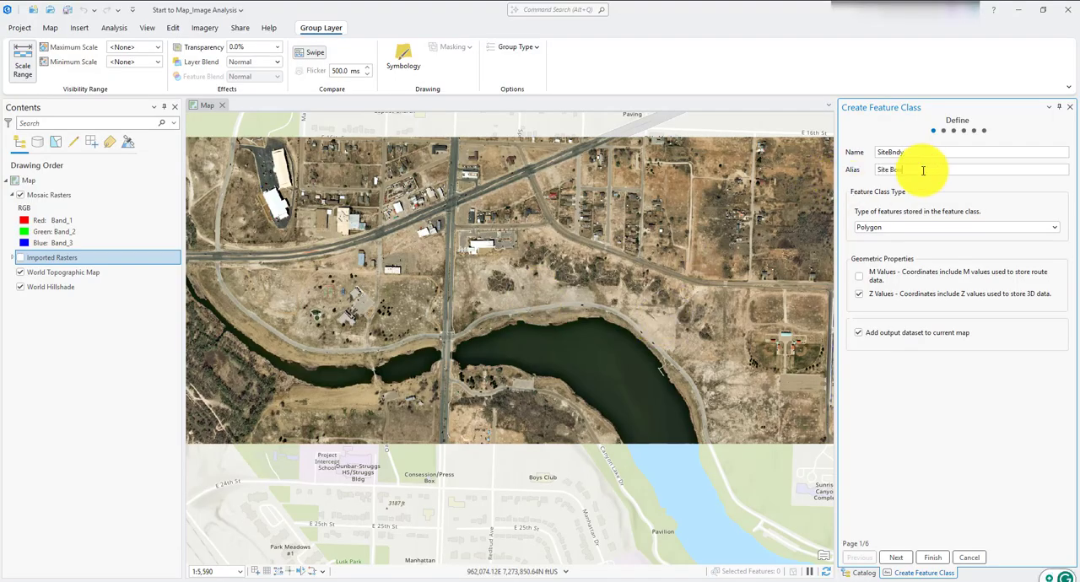
type("undary")
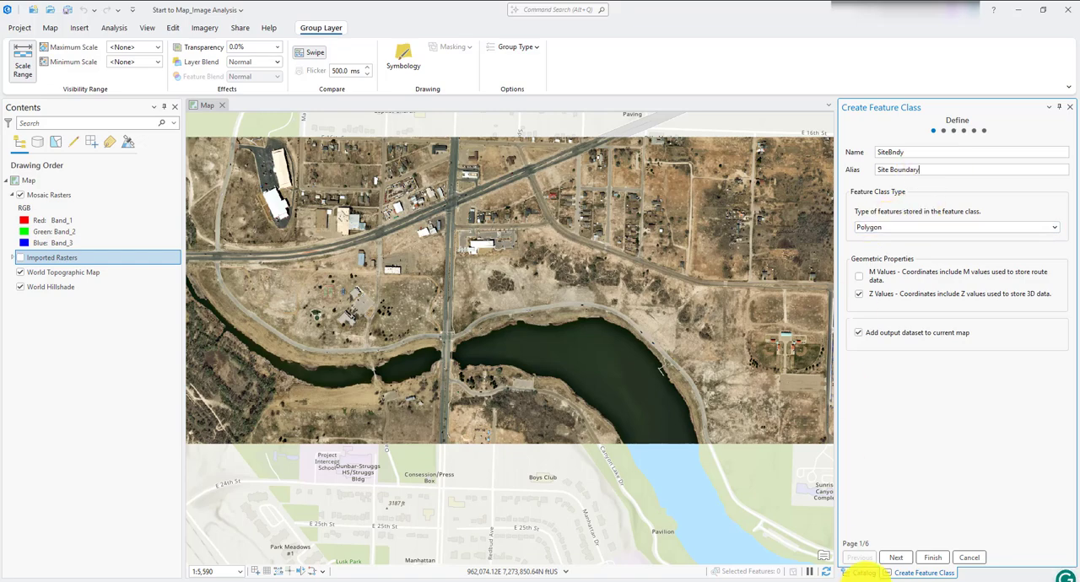
- Keep the default fields and accept NAD 1983 StatePlane Texas N Central FIPS 4202 (US Feet) as the feature class's coordinate system
left_click(888, 558)
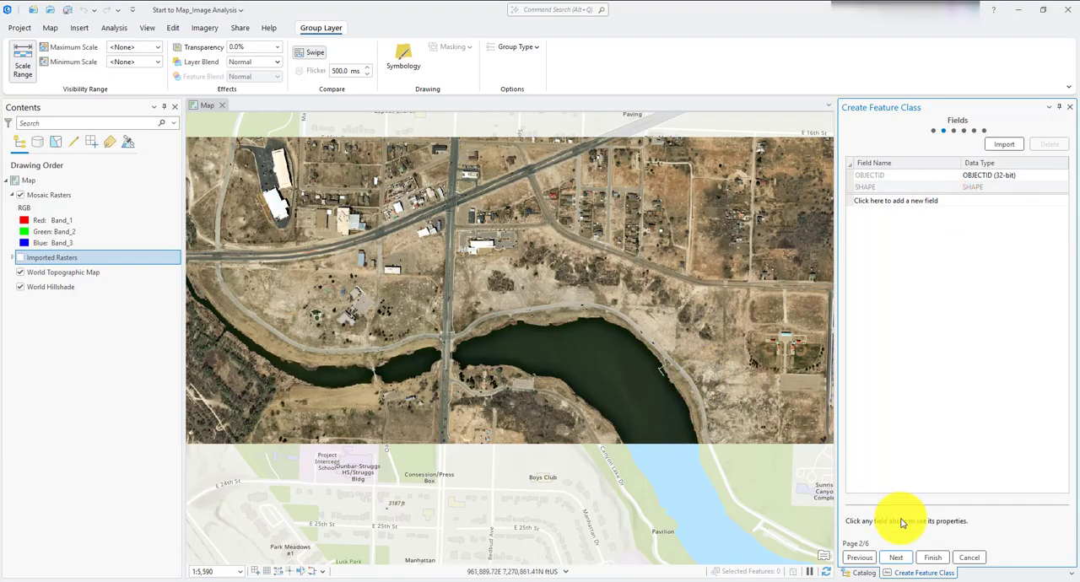
left_click(896, 558)
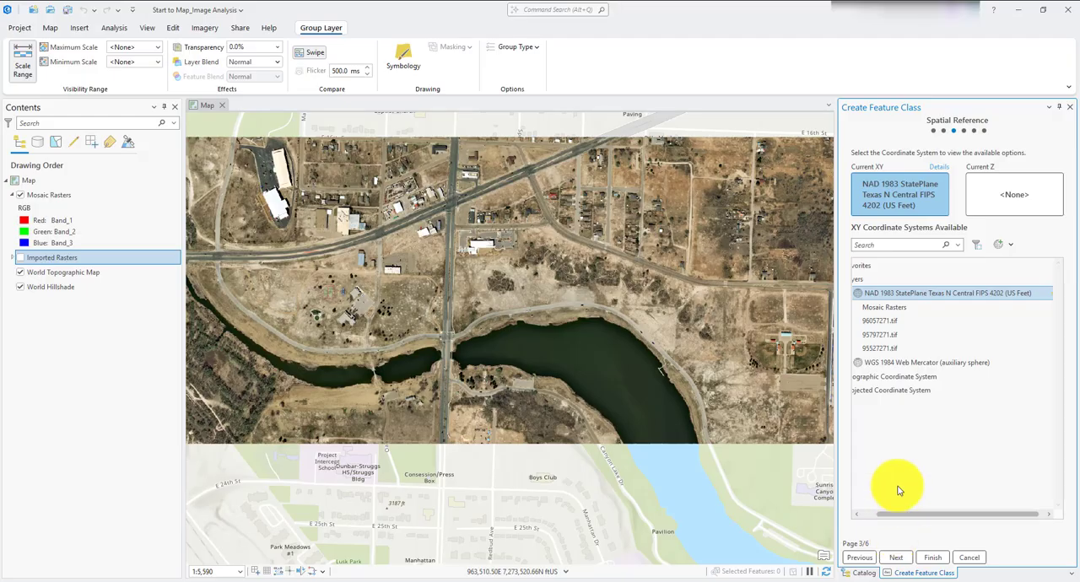
left_click(892, 559)
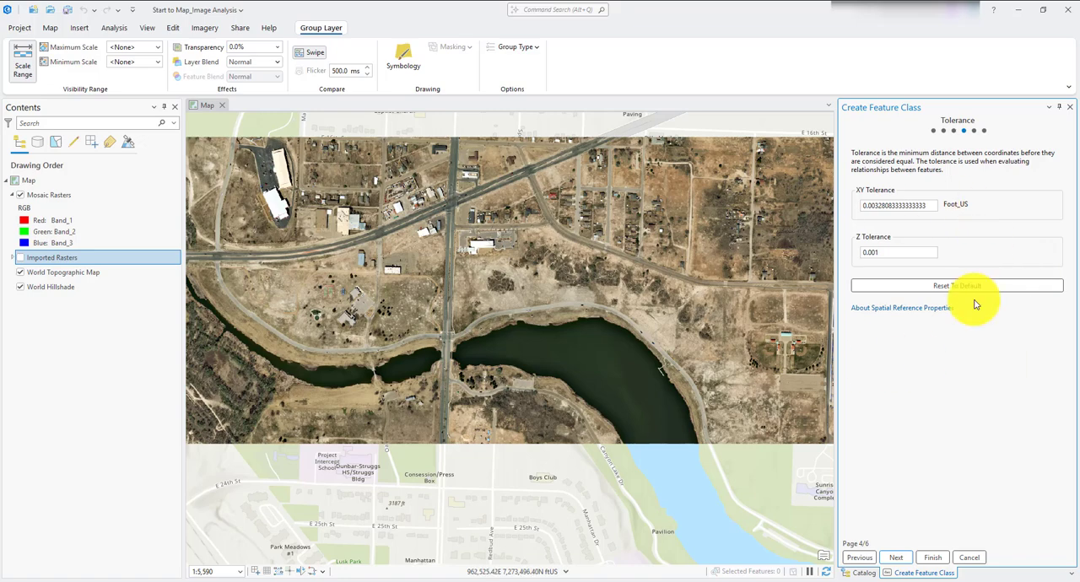
- Finish creating the feature class and give the Site Boundary layer the Black Outline (1pt) symbol
left_click(932, 558)
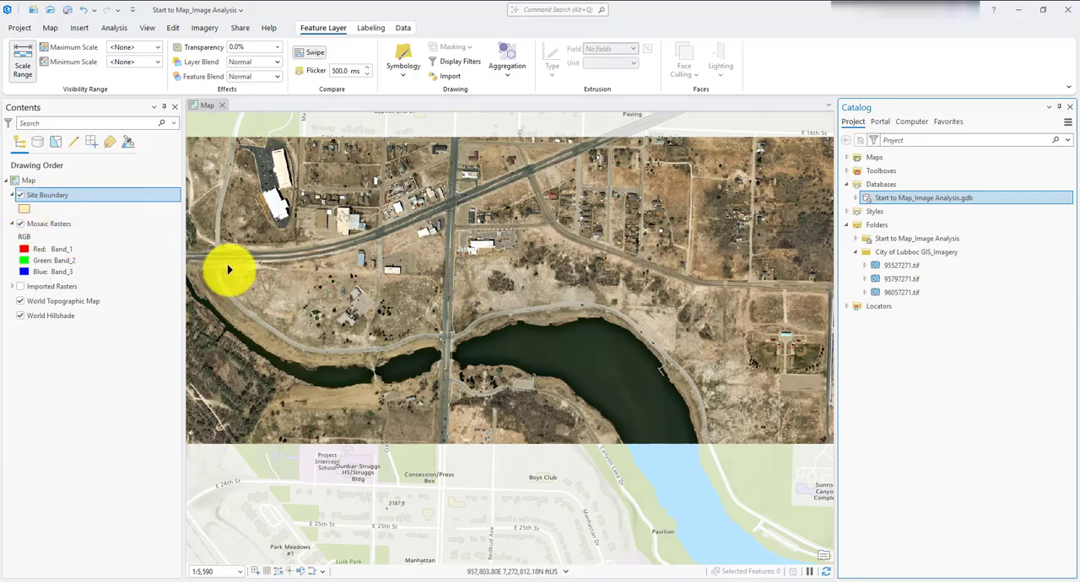
left_click(24, 211)
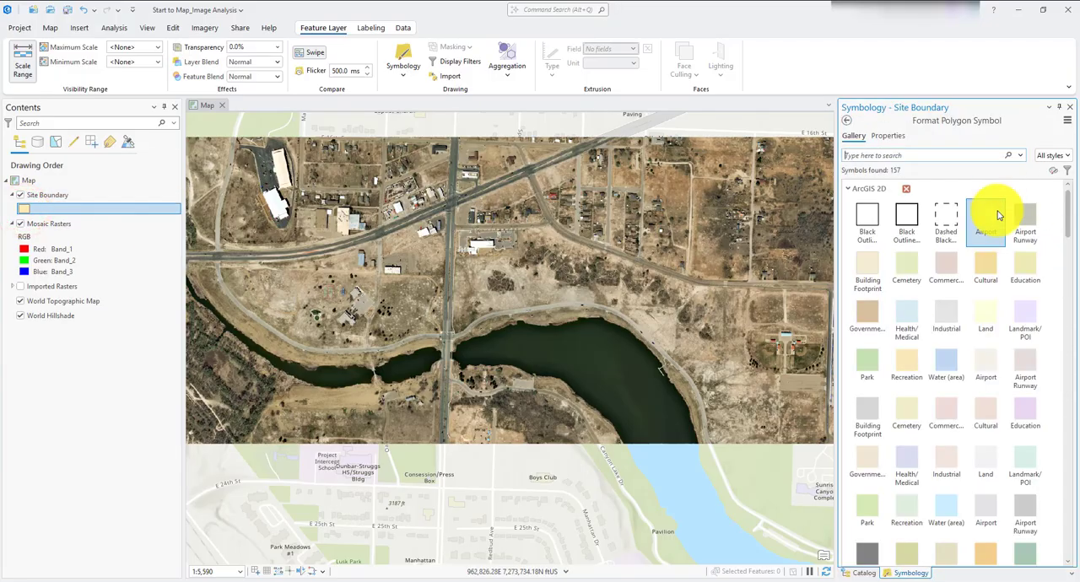
left_click(866, 216)
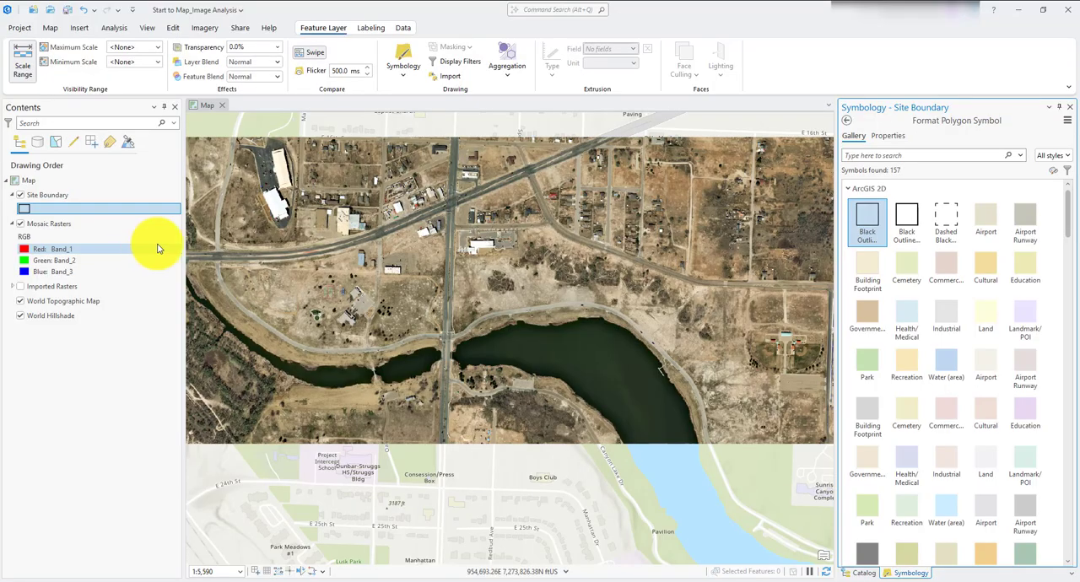
- Start a new Site Boundary feature with the Polygon tool at the mosaic's western edge along E 19th St
left_click(167, 32)
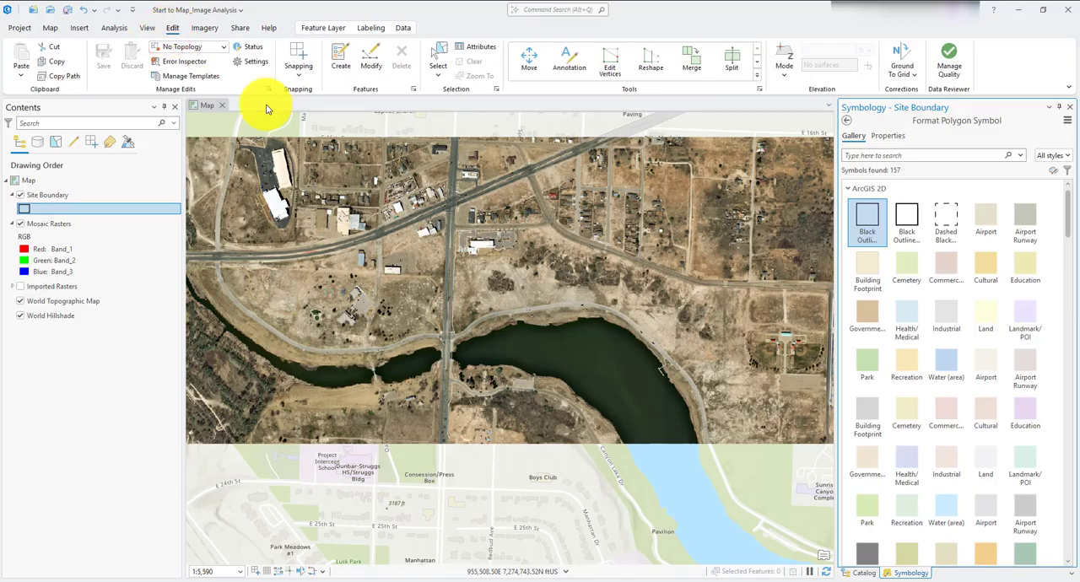
left_click(341, 55)
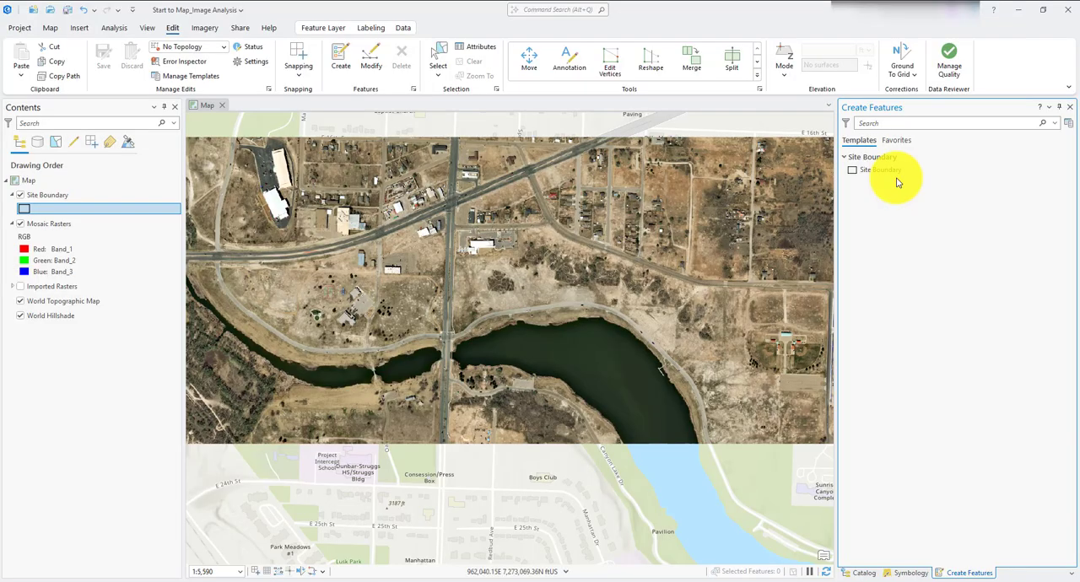
left_click(853, 173)
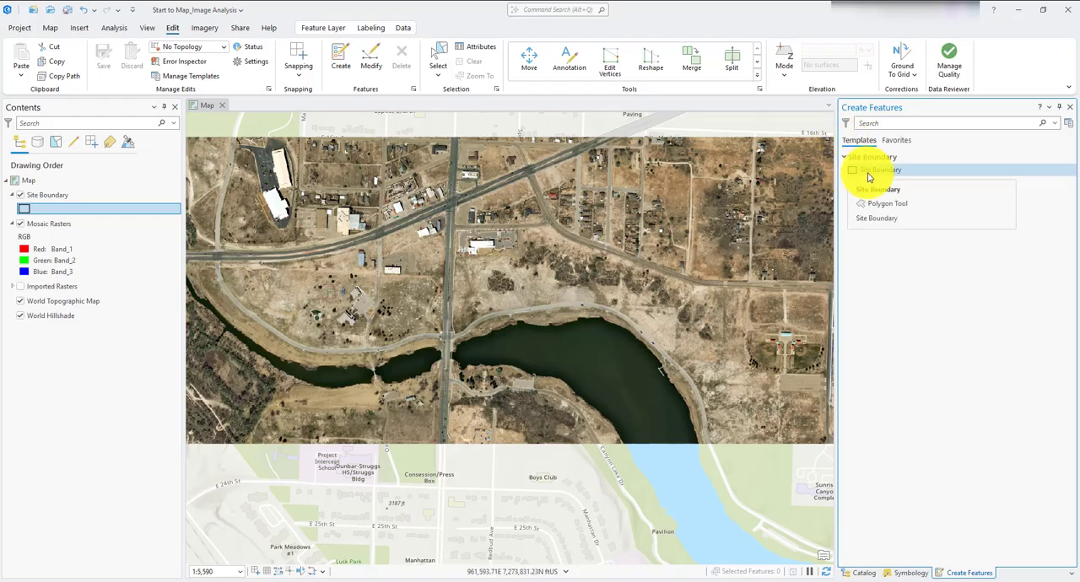
left_click(867, 174)
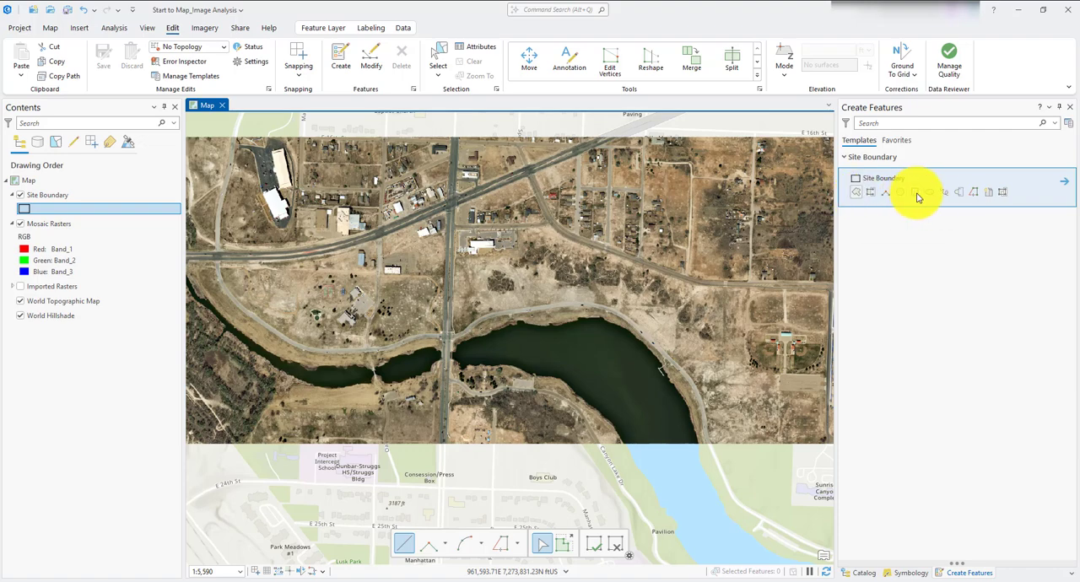
left_click(857, 193)
scroll(514, 248, "up", 4)
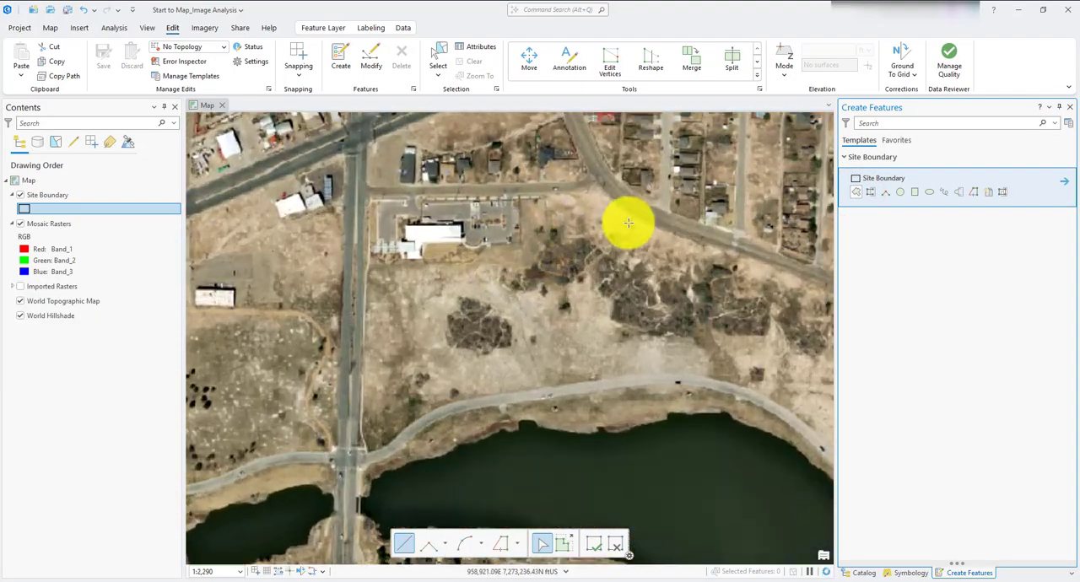
left_click_drag(485, 253, 331, 395)
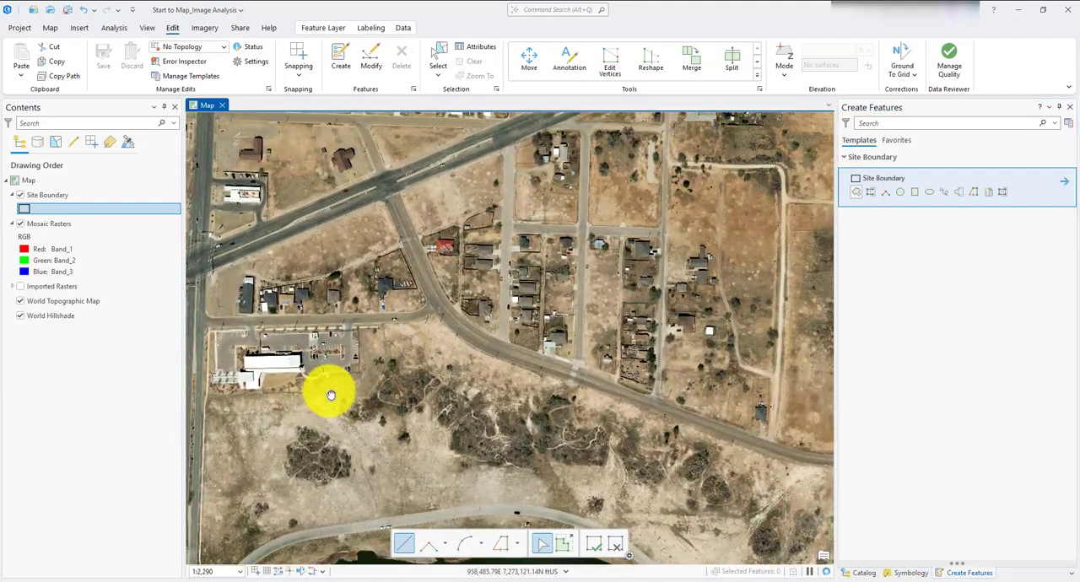
scroll(355, 361, "down", 4)
scroll(380, 369, "up", 2)
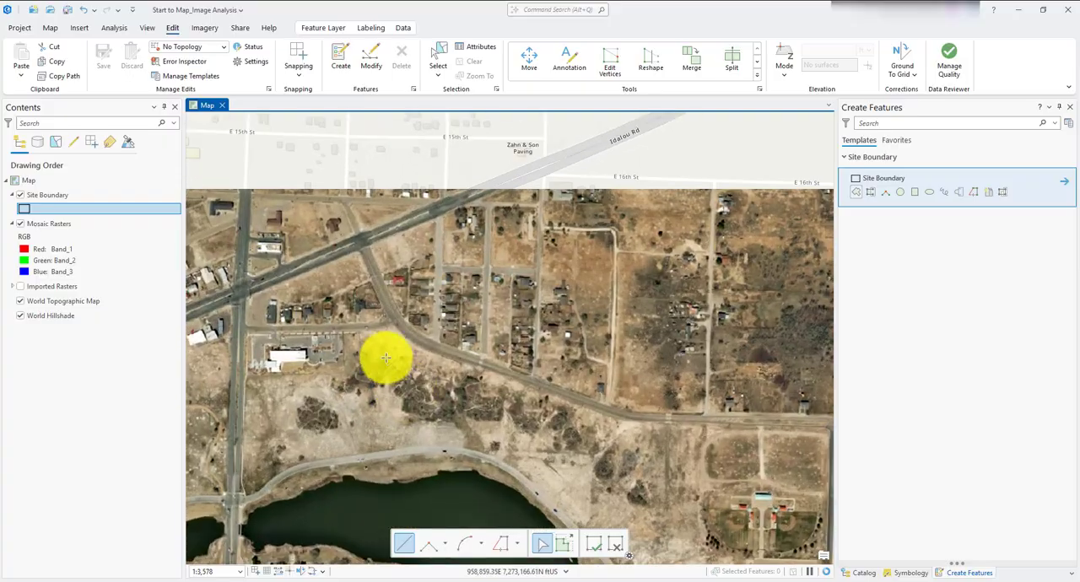
scroll(385, 359, "down", 4)
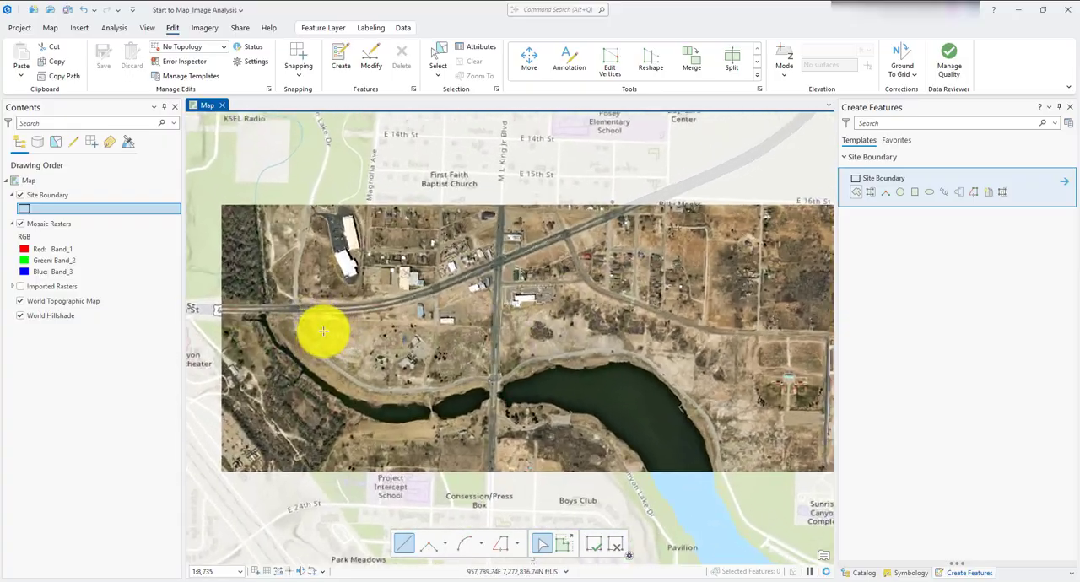
scroll(323, 331, "up", 10)
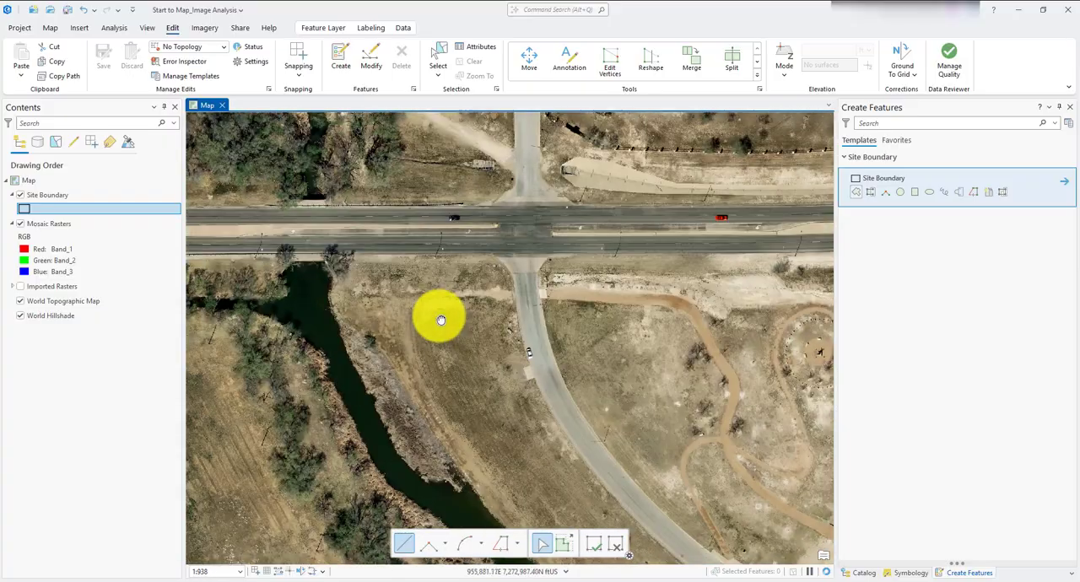
scroll(420, 333, "down", 2)
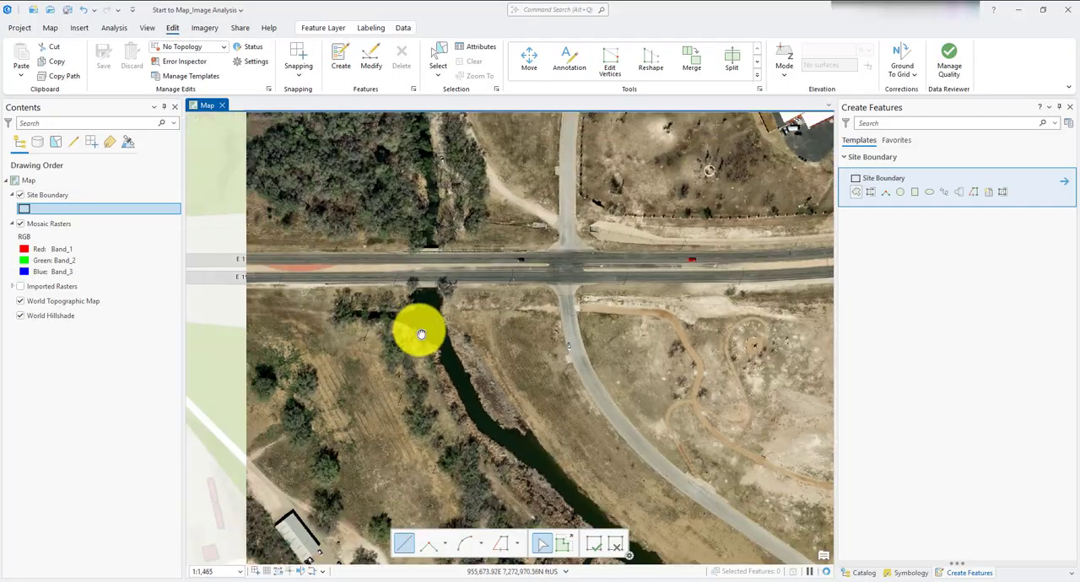
- Trace the site's northern edge along E 19th St and Idalou Rd, from the mosaic's western edge to the M L King Jr Blvd intersection
left_click(267, 283)
left_click(550, 285)
left_click(709, 282)
left_click_drag(743, 293, 373, 288)
left_click(616, 275)
scroll(759, 228, "down", 2)
mouse_move(759, 228)
left_mouse_down()
mouse_move(487, 281)
mouse_move(408, 320)
left_mouse_up()
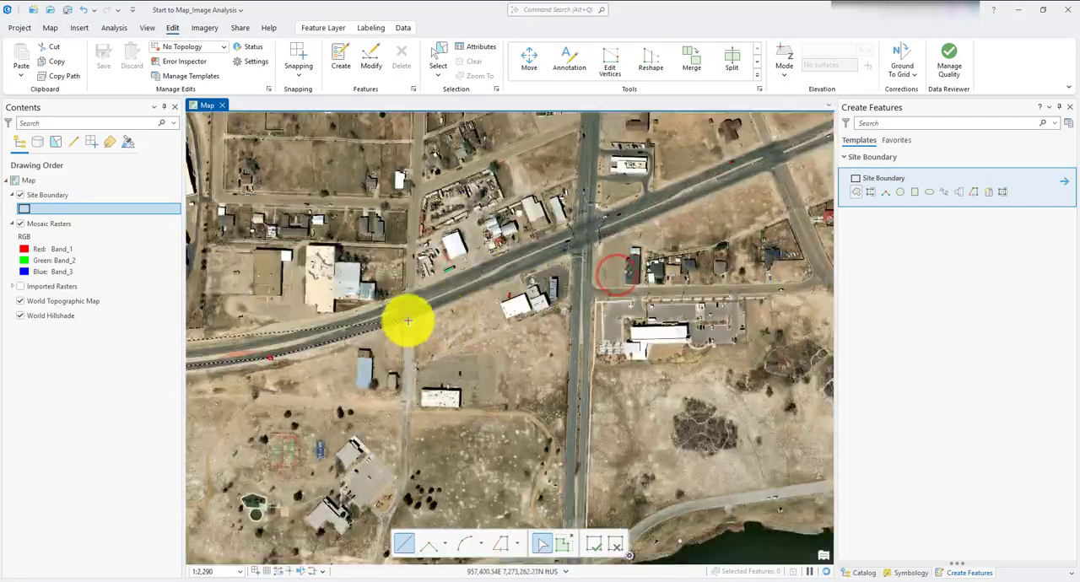
left_click(408, 320)
left_click(514, 282)
left_click(583, 225)
- Continue the boundary south along M L King Jr Blvd, west along the mosaic's southern edge and around its southwest corner, and finish the polygon
scroll(583, 224, "down", 2)
left_click(560, 482)
left_click(401, 479)
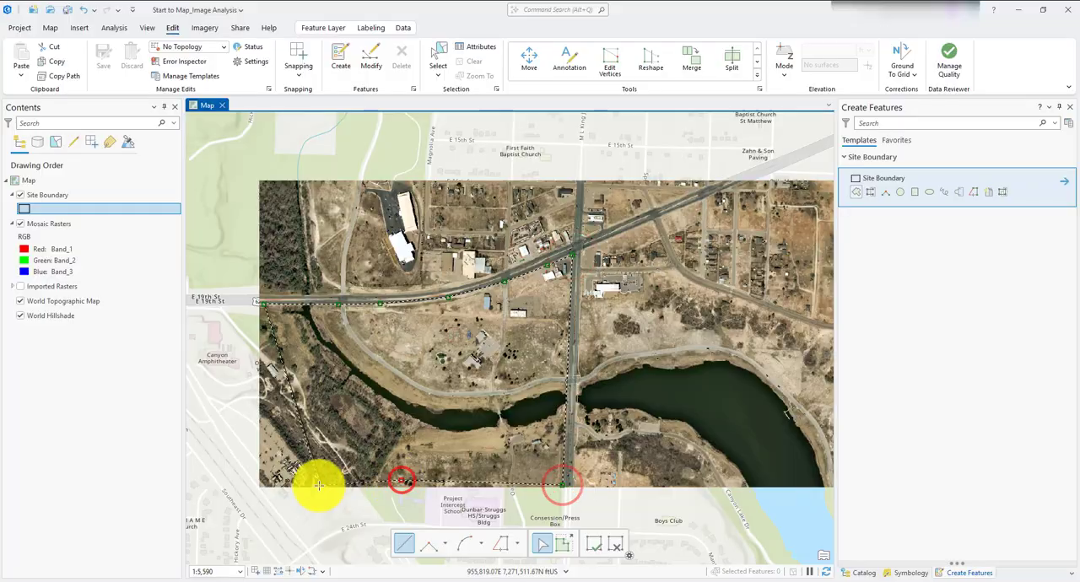
left_click(319, 483)
scroll(369, 379, "up", 1)
double_click(360, 372)
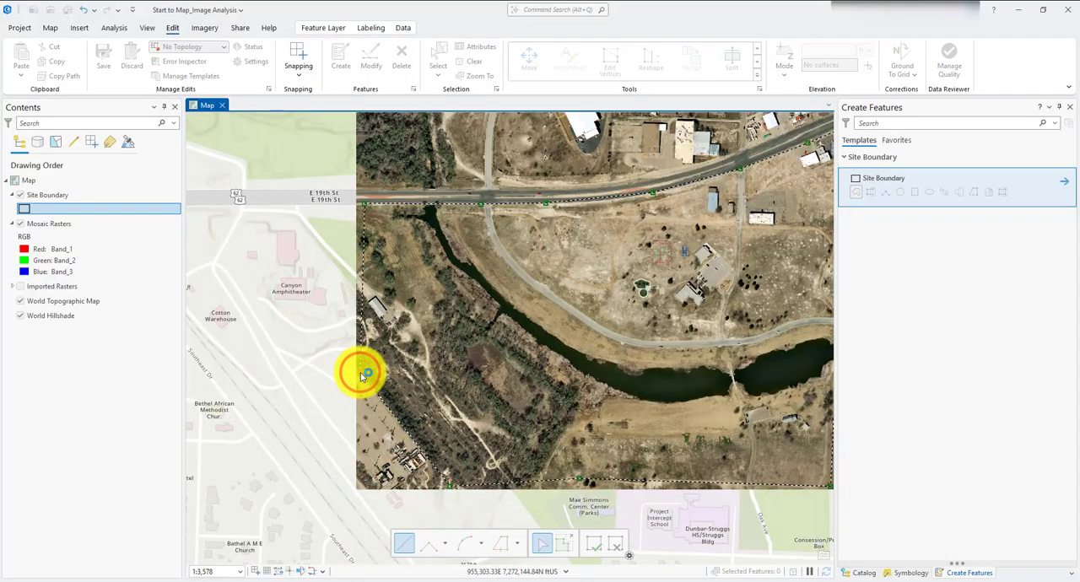
left_click(594, 545)
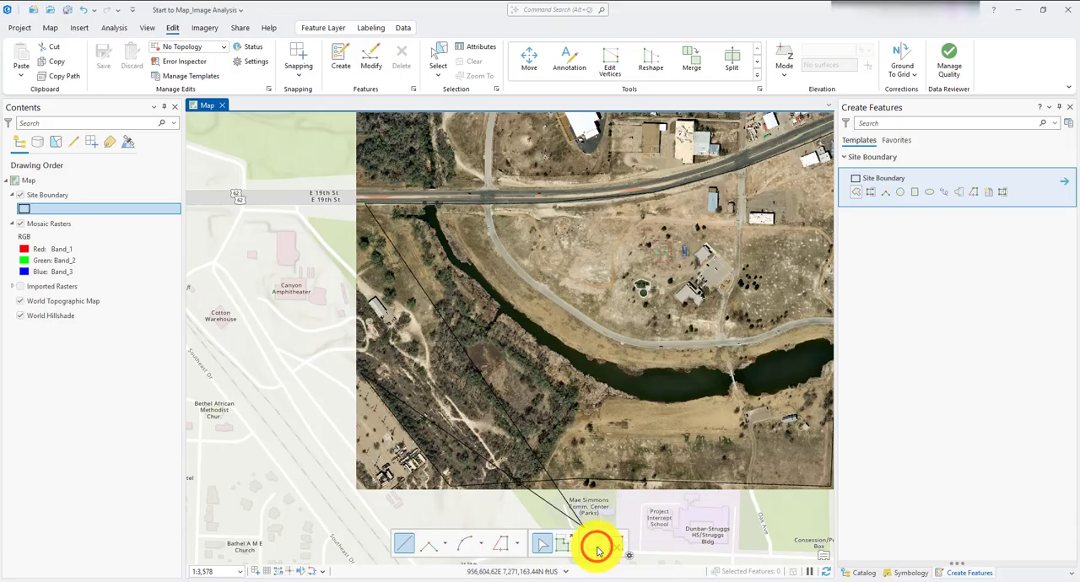
- Save all edits made to the Site Boundary layer
left_click_drag(628, 285, 481, 333)
scroll(342, 298, "down", 2)
scroll(365, 330, "down", 2)
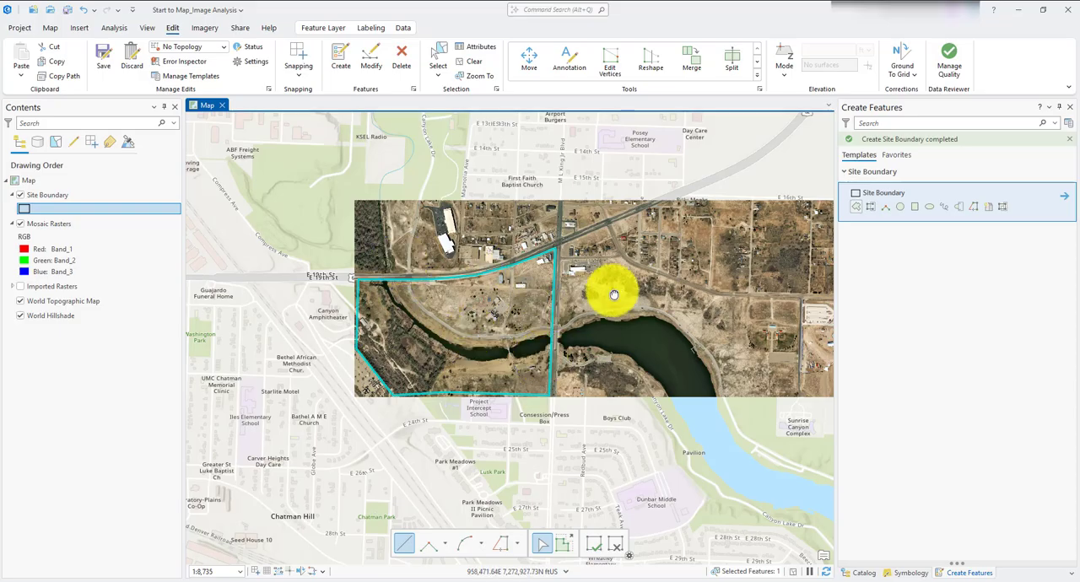
left_click_drag(610, 289, 489, 327)
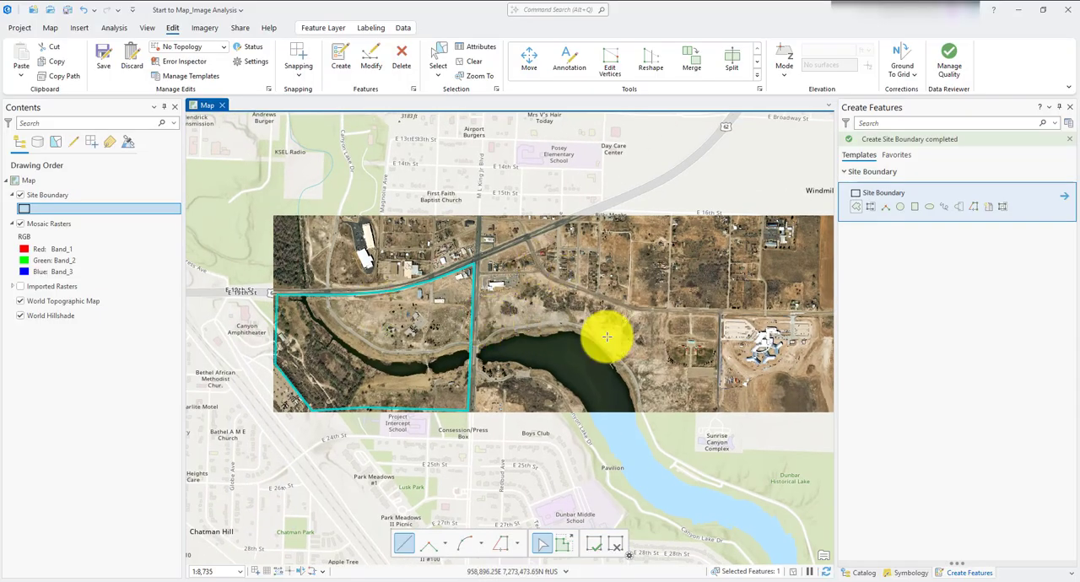
left_click_drag(665, 345, 544, 357)
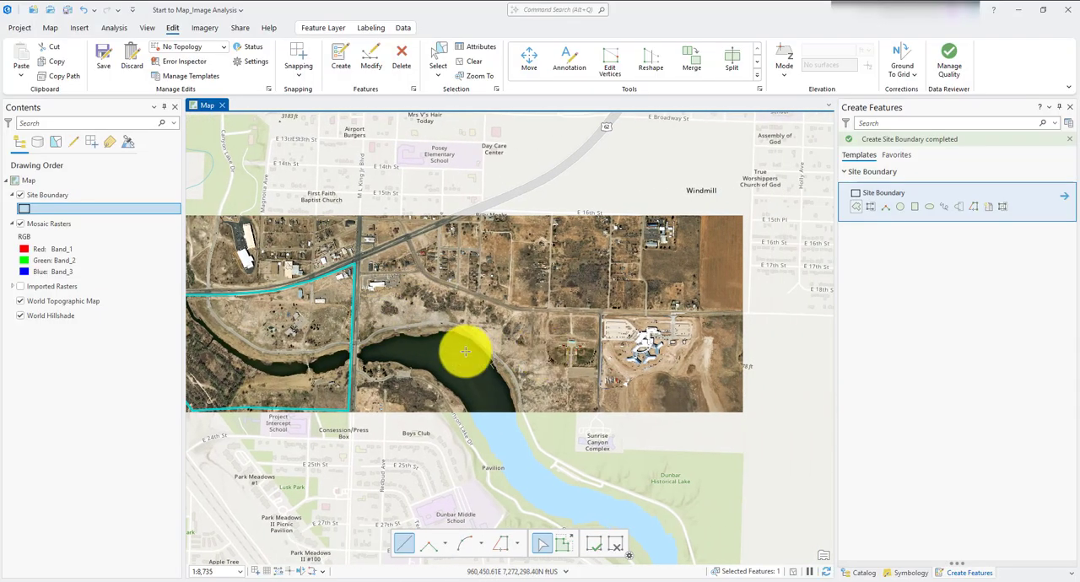
left_click_drag(424, 313, 535, 319)
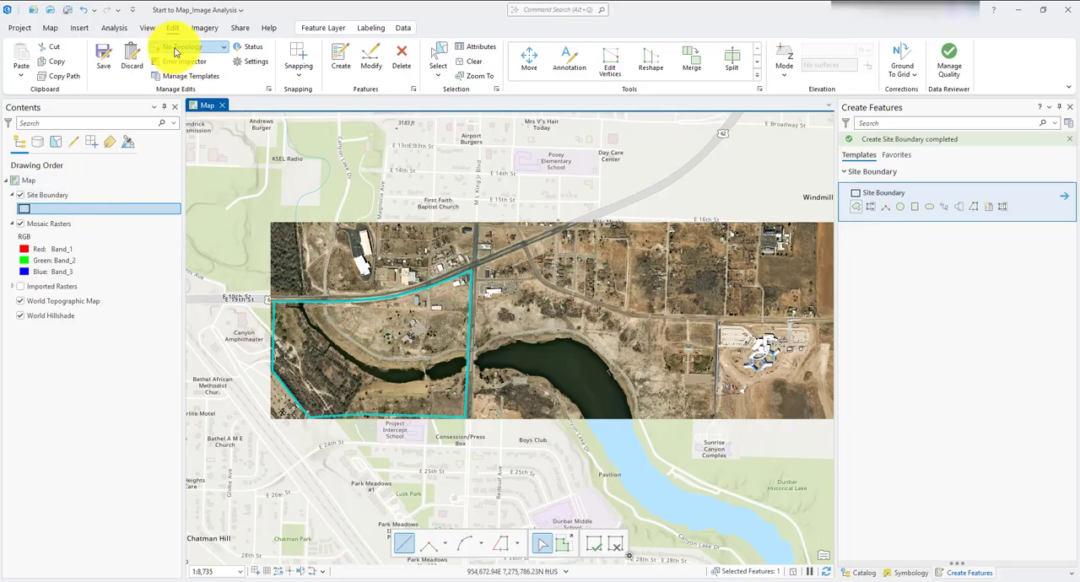
left_click(205, 28)
left_click(174, 28)
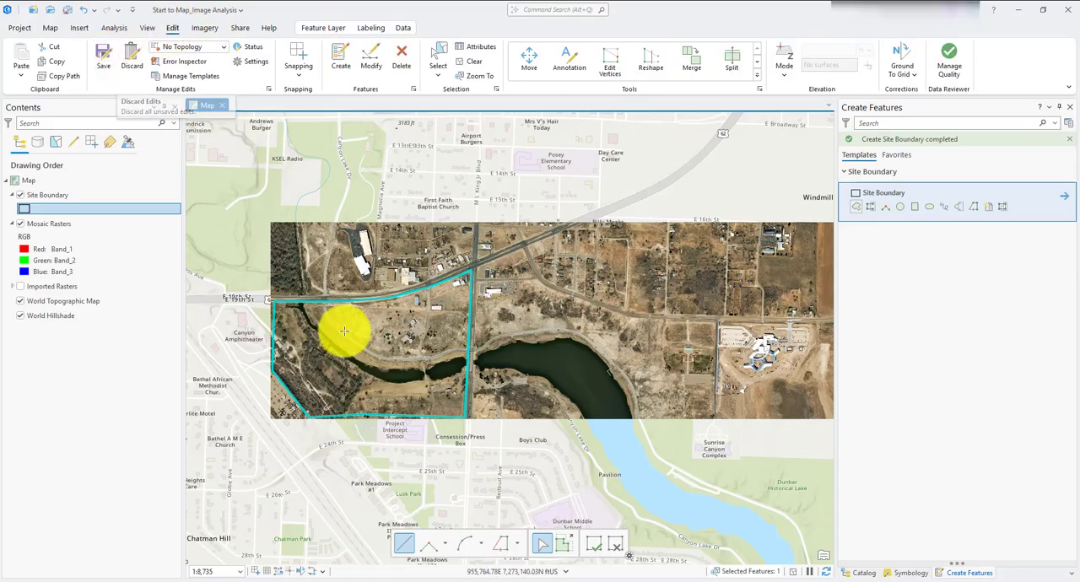
left_click(101, 56)
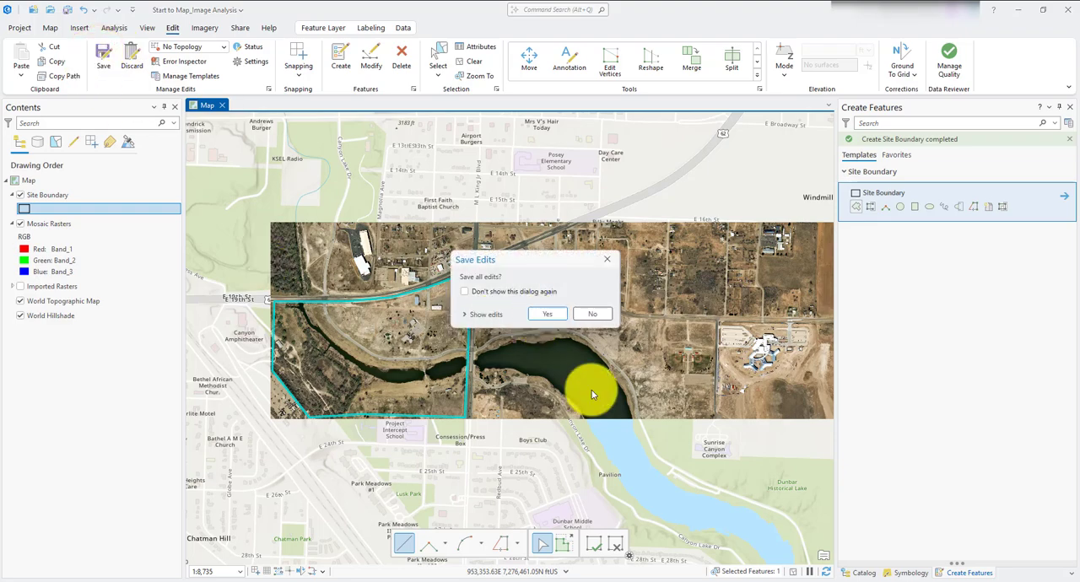
left_click(559, 316)
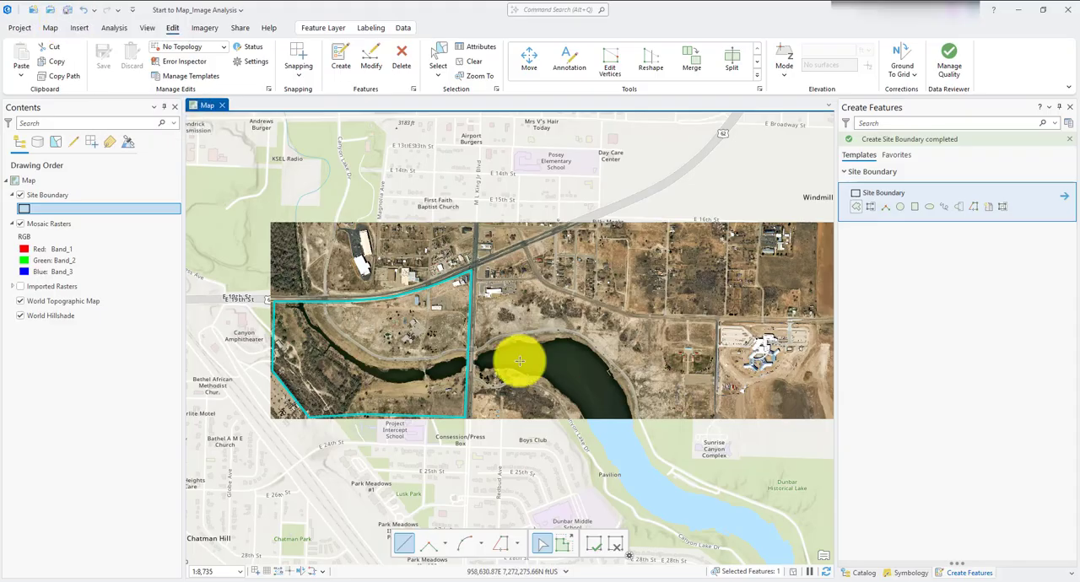
- Search the raster functions for clip and open the Clip function
left_click(194, 27)
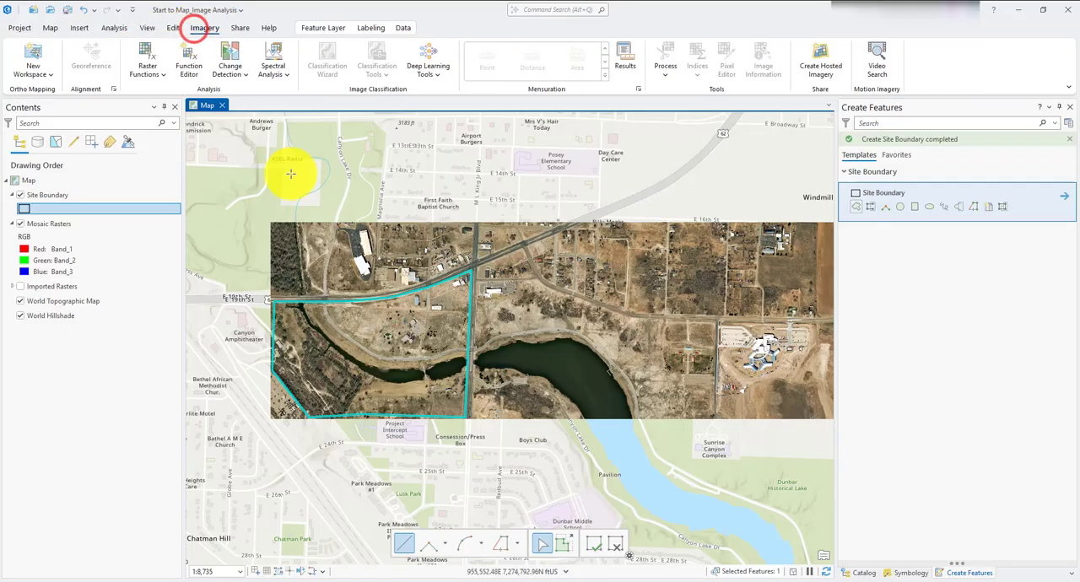
left_click(142, 53)
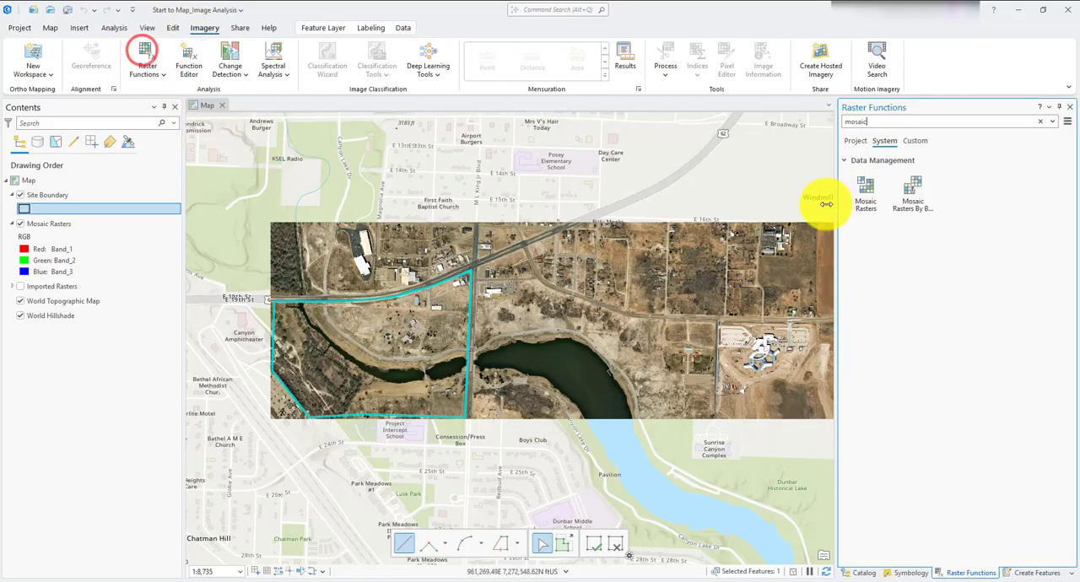
double_click(869, 123)
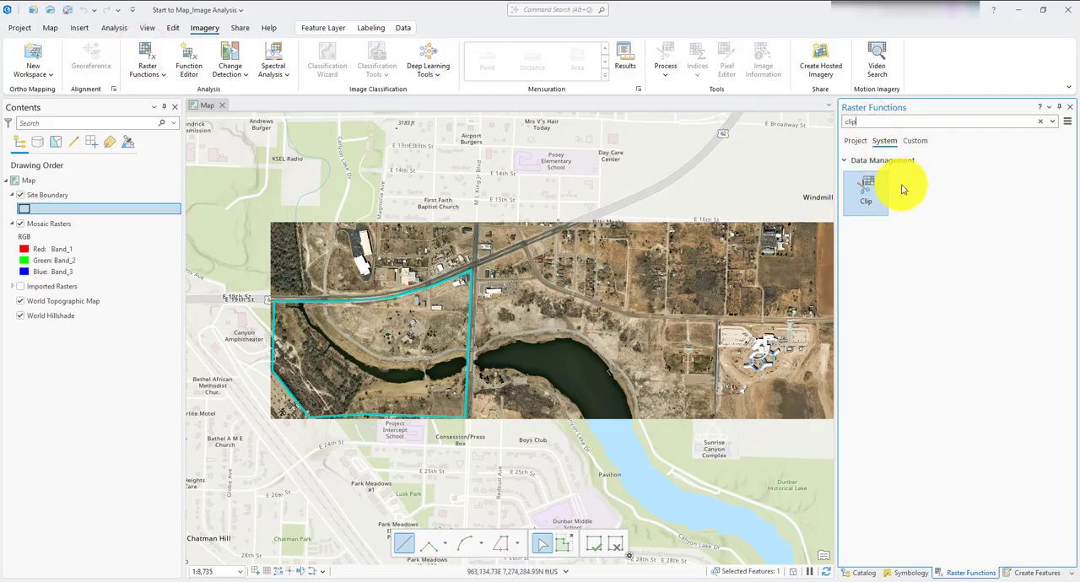
left_click(865, 194)
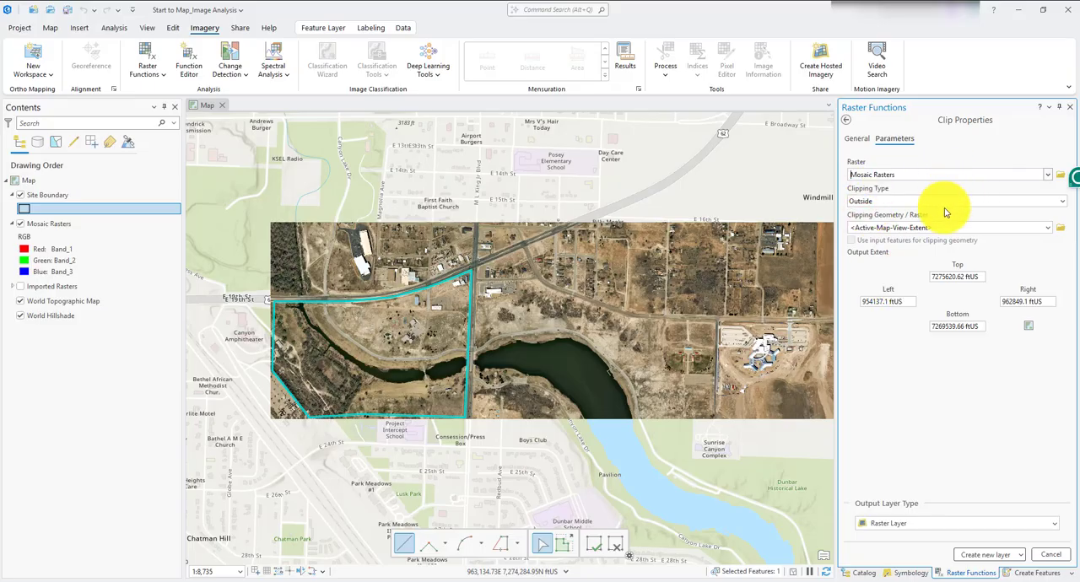
- Clip Mosaic Rasters to Site Boundary with clipping type Outside, using the input features for clipping geometry, and create a new raster layer
left_click(944, 208)
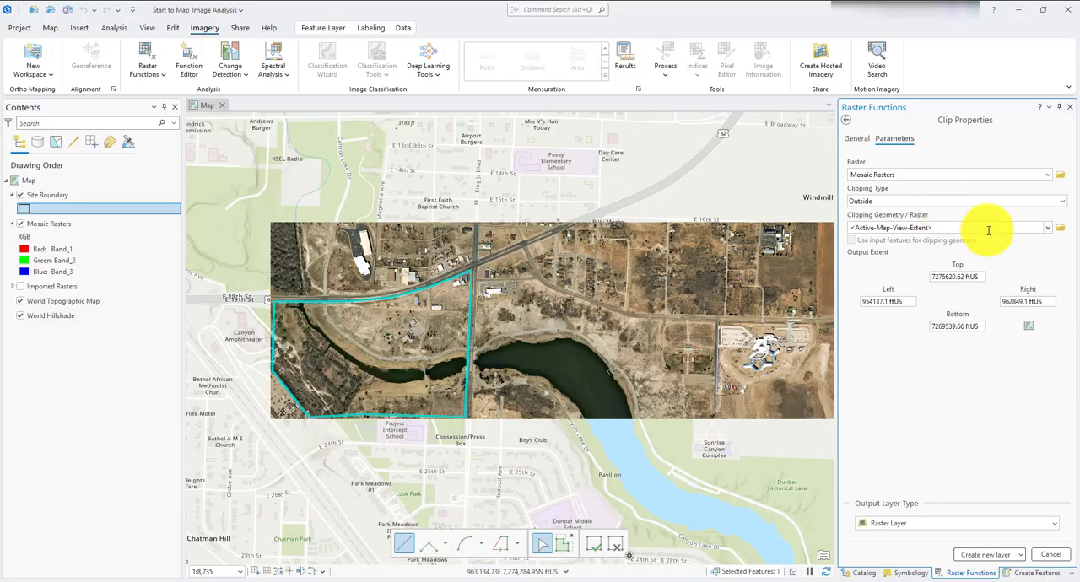
left_click(996, 201)
left_click(997, 220)
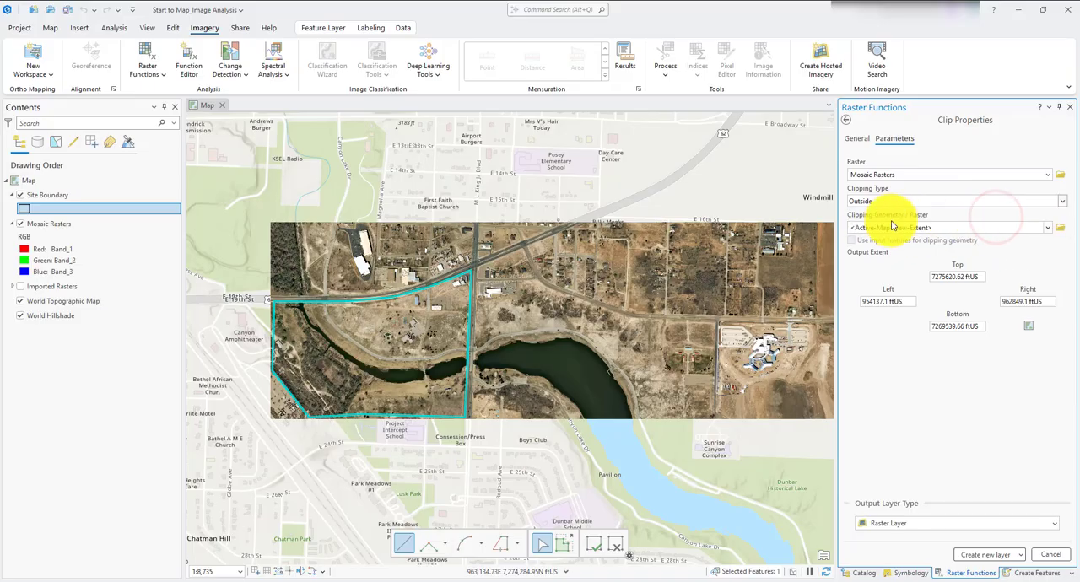
left_click(1046, 228)
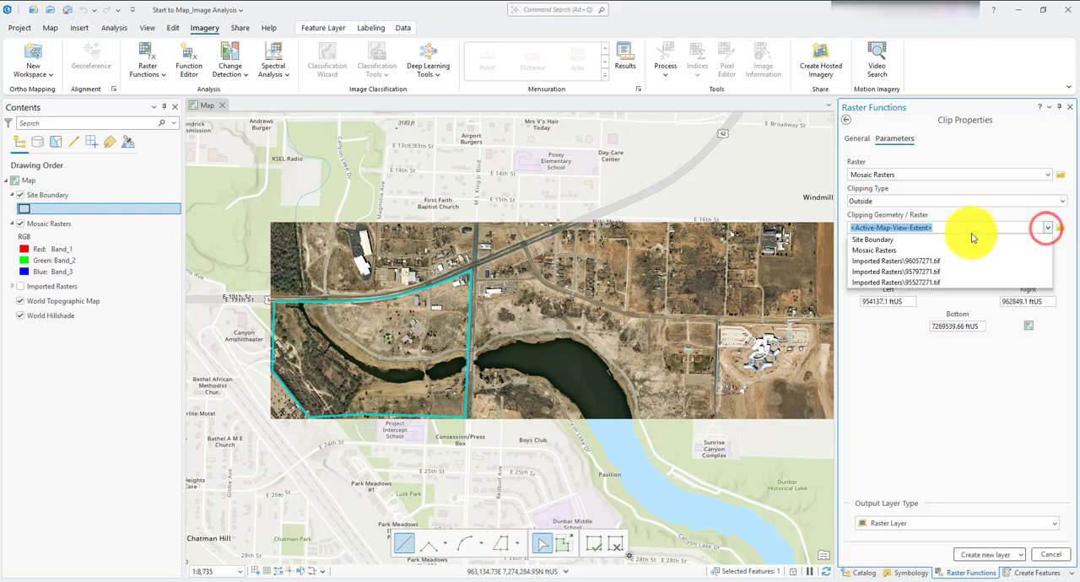
left_click(950, 241)
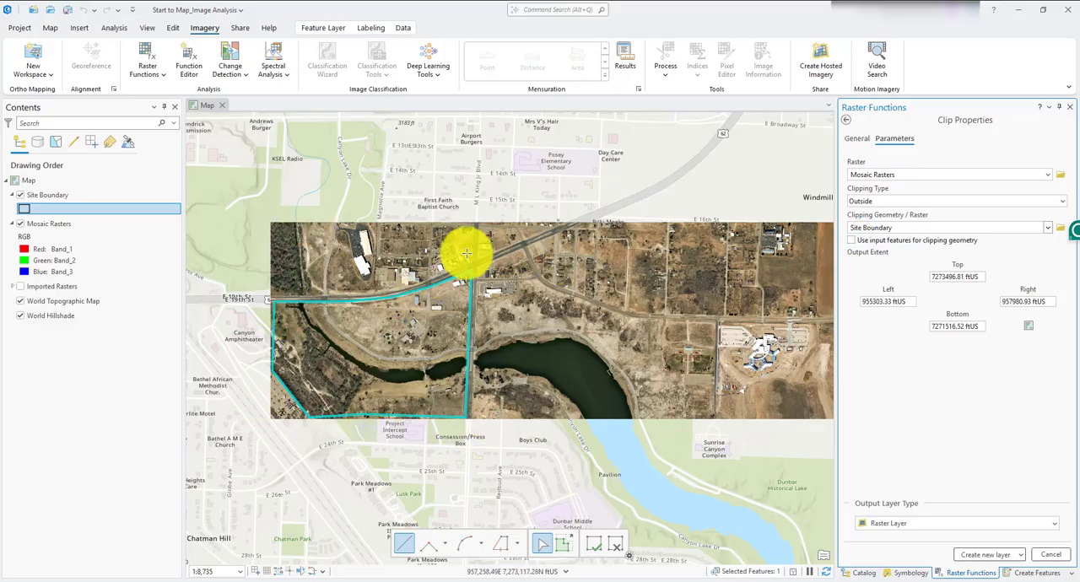
left_click(852, 242)
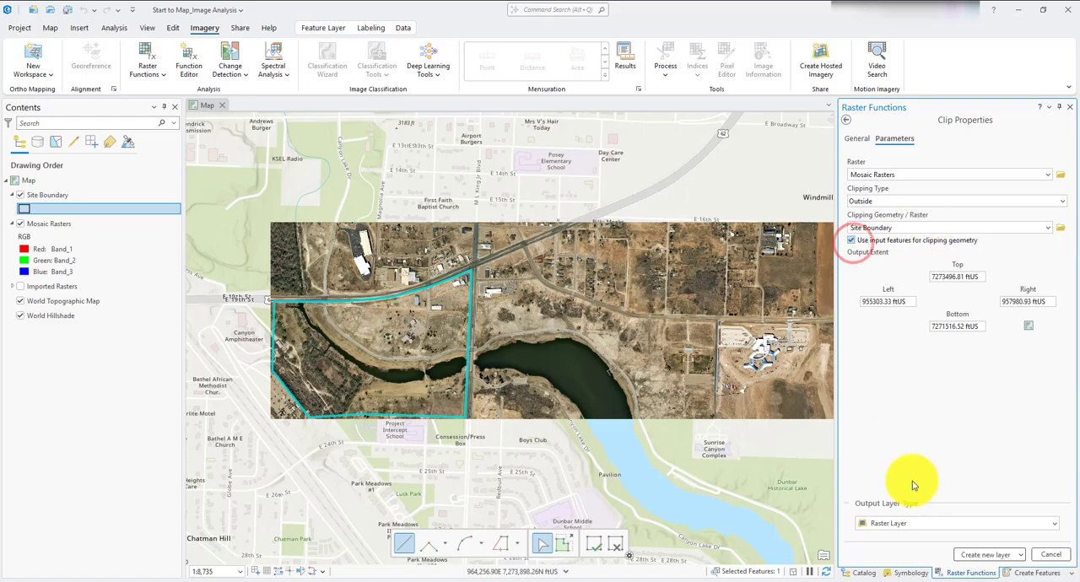
left_click(964, 555)
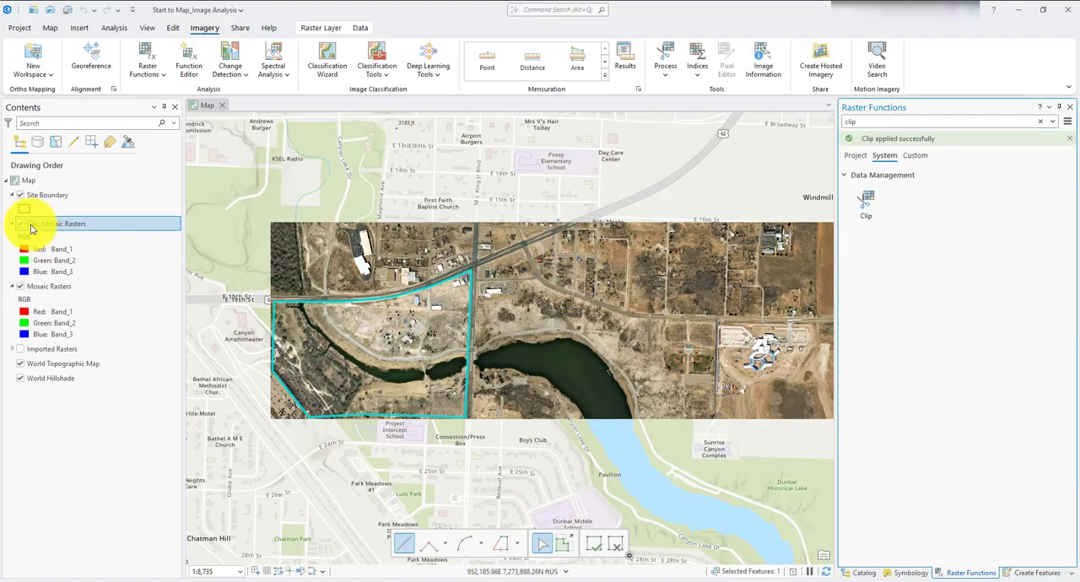
- Hide the Mosaic Rasters layer and inspect the clipped raster within the site boundary
left_click(20, 286)
scroll(333, 346, "up", 4)
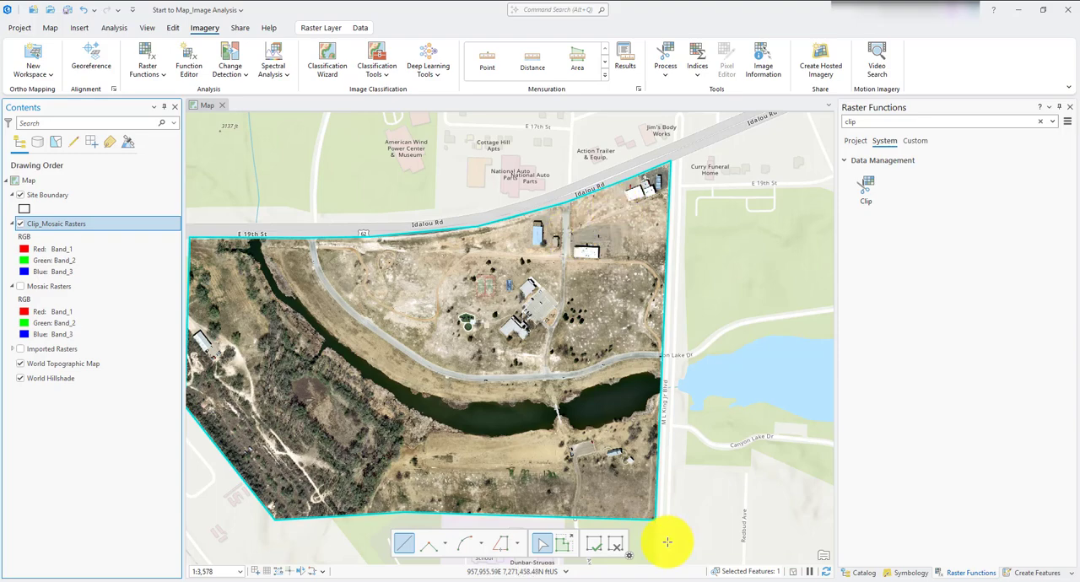
left_click_drag(270, 405, 349, 385)
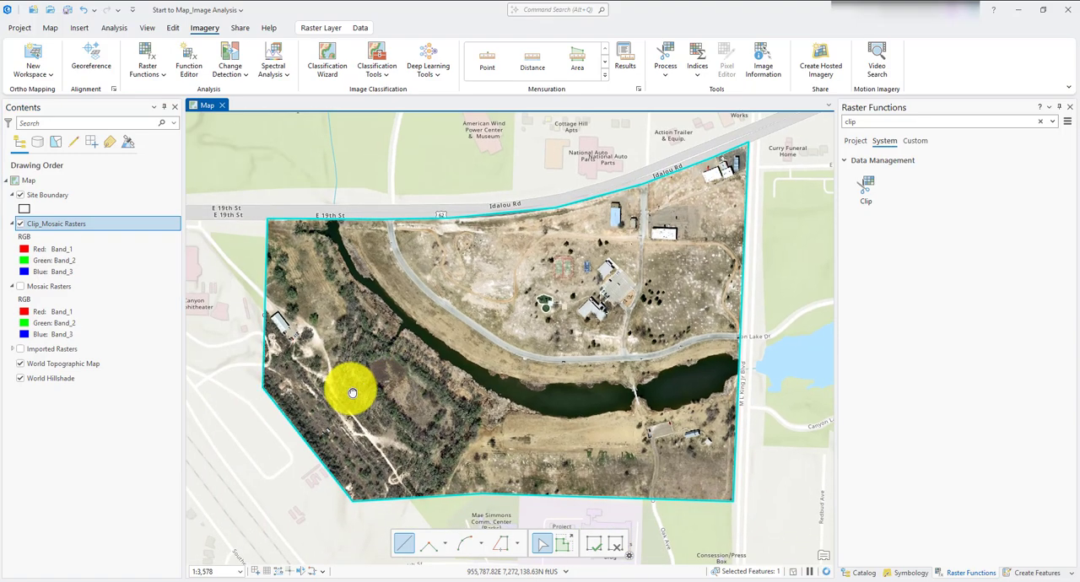